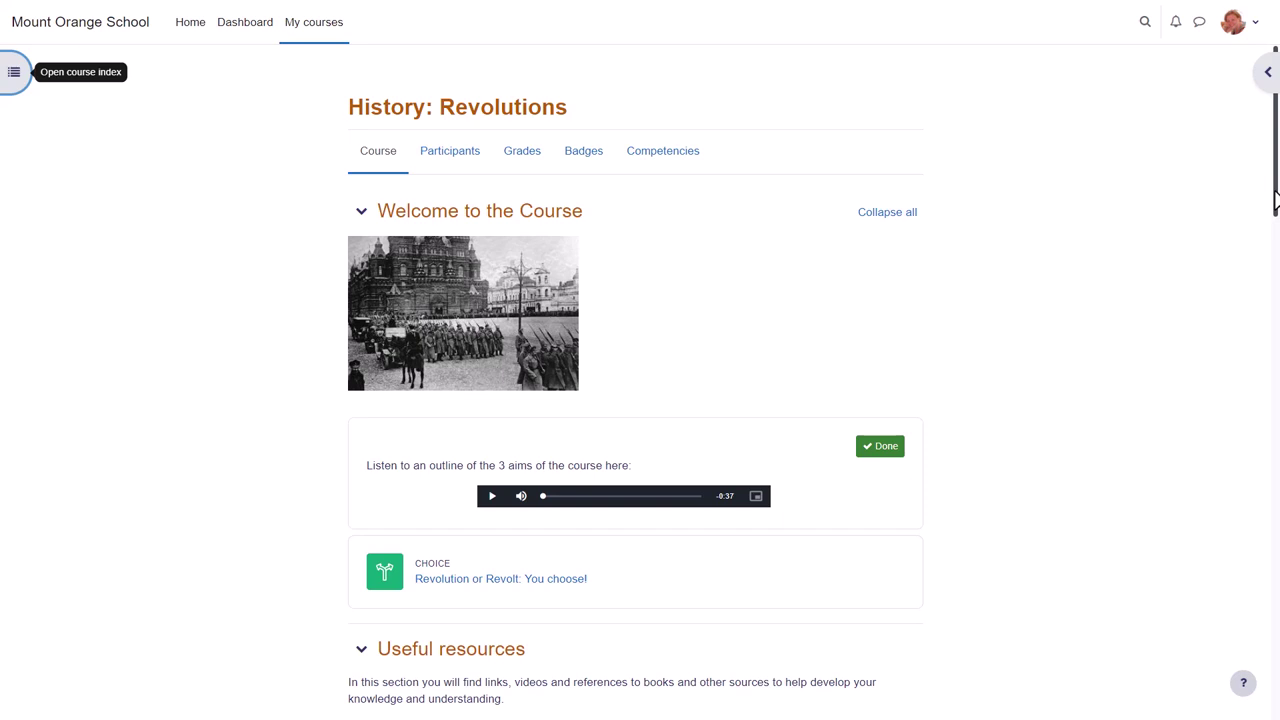
drag(1275, 200, 1275, 286)
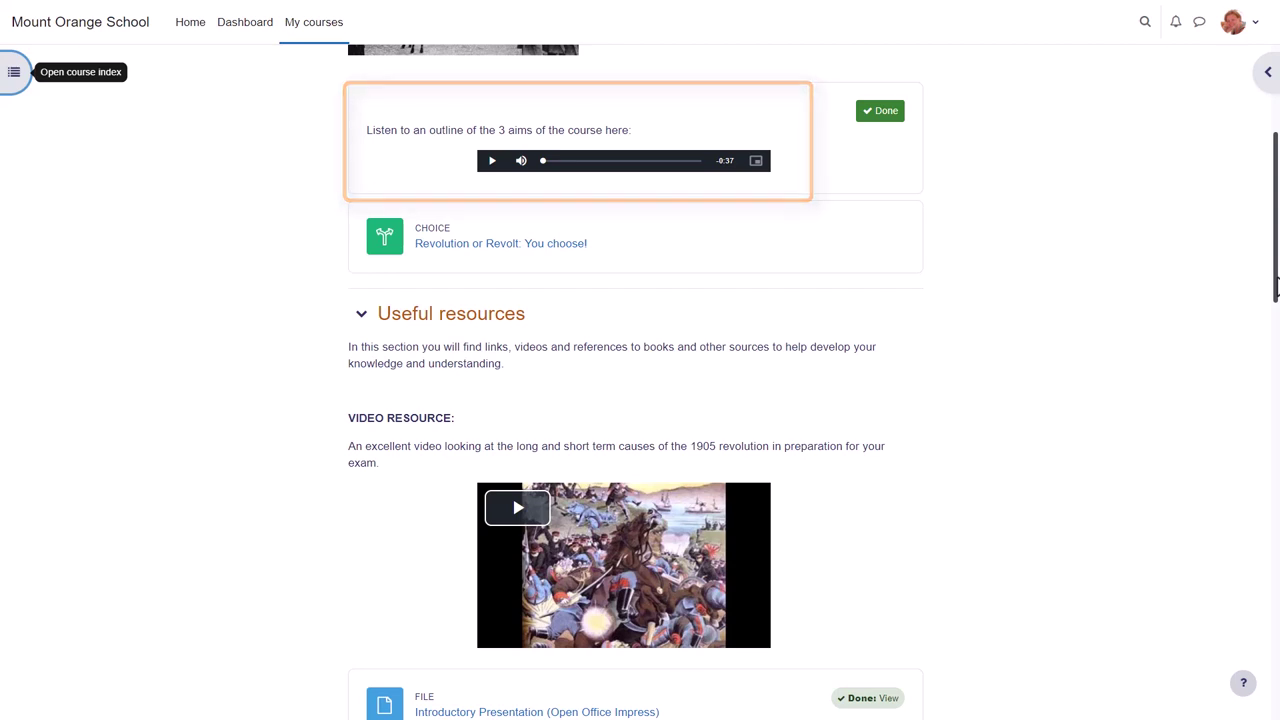
drag(1275, 288, 1276, 306)
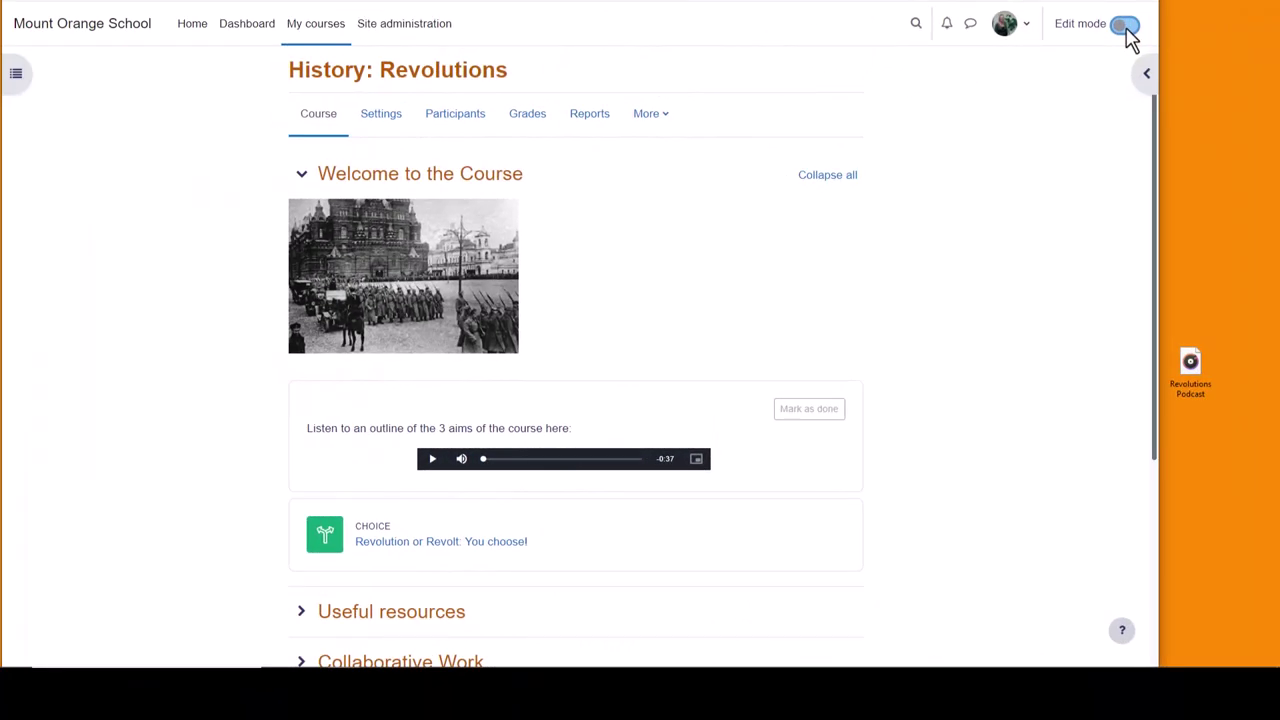
Turn on editing in the History: Revolutions course and add Revolutions Podcast.mp3 from the desktop to Extra resources as media on the course page
click(1126, 28)
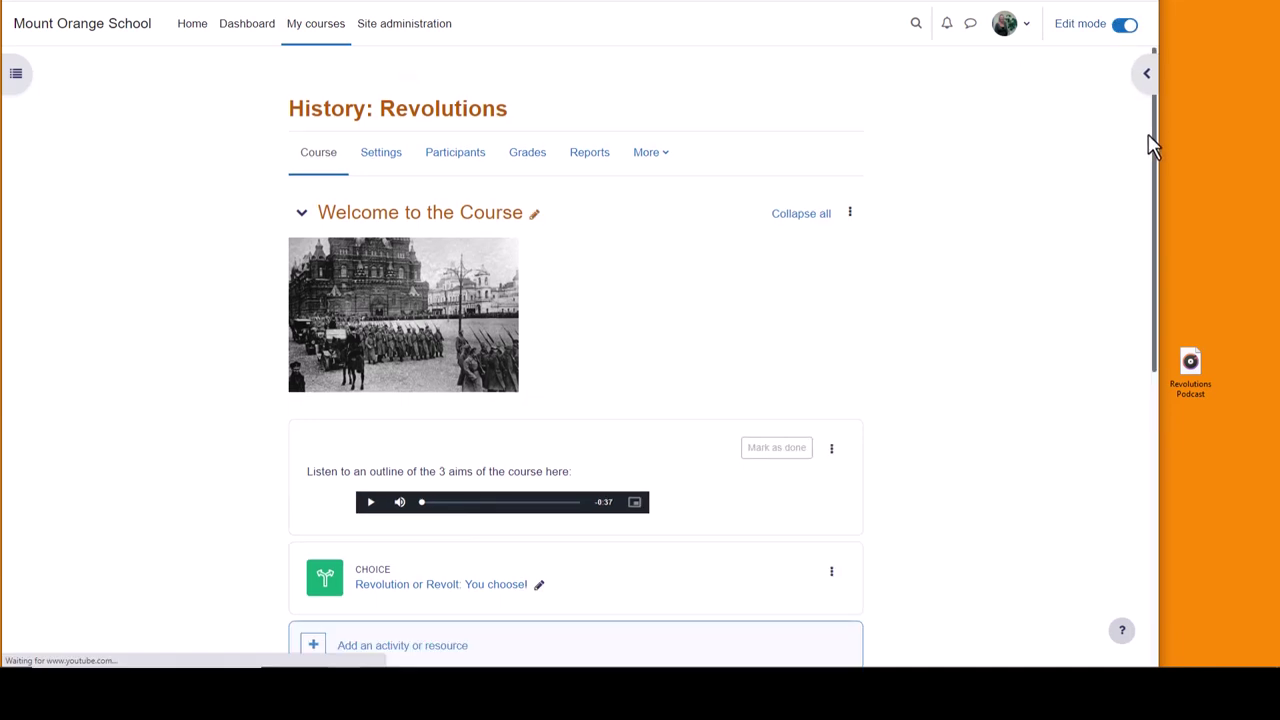
scroll(1154, 157, down, 1)
drag(1173, 228, 1190, 470)
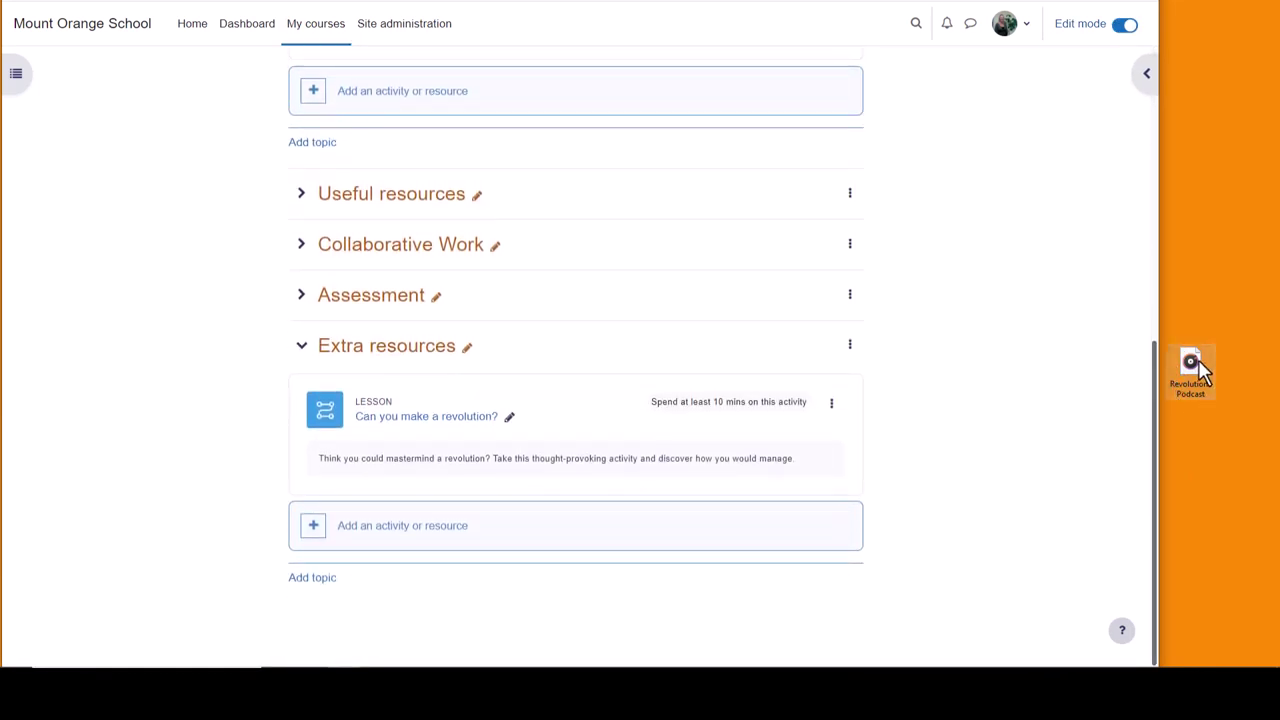
drag(1198, 361, 570, 382)
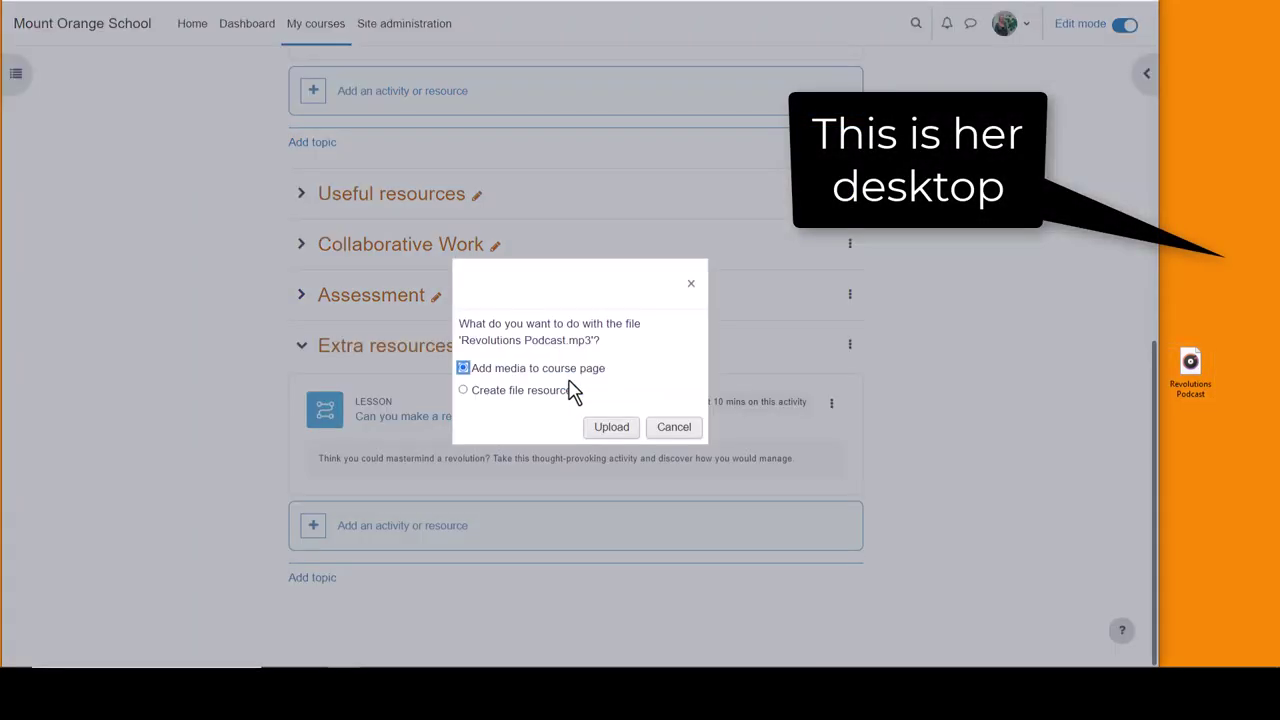
click(612, 428)
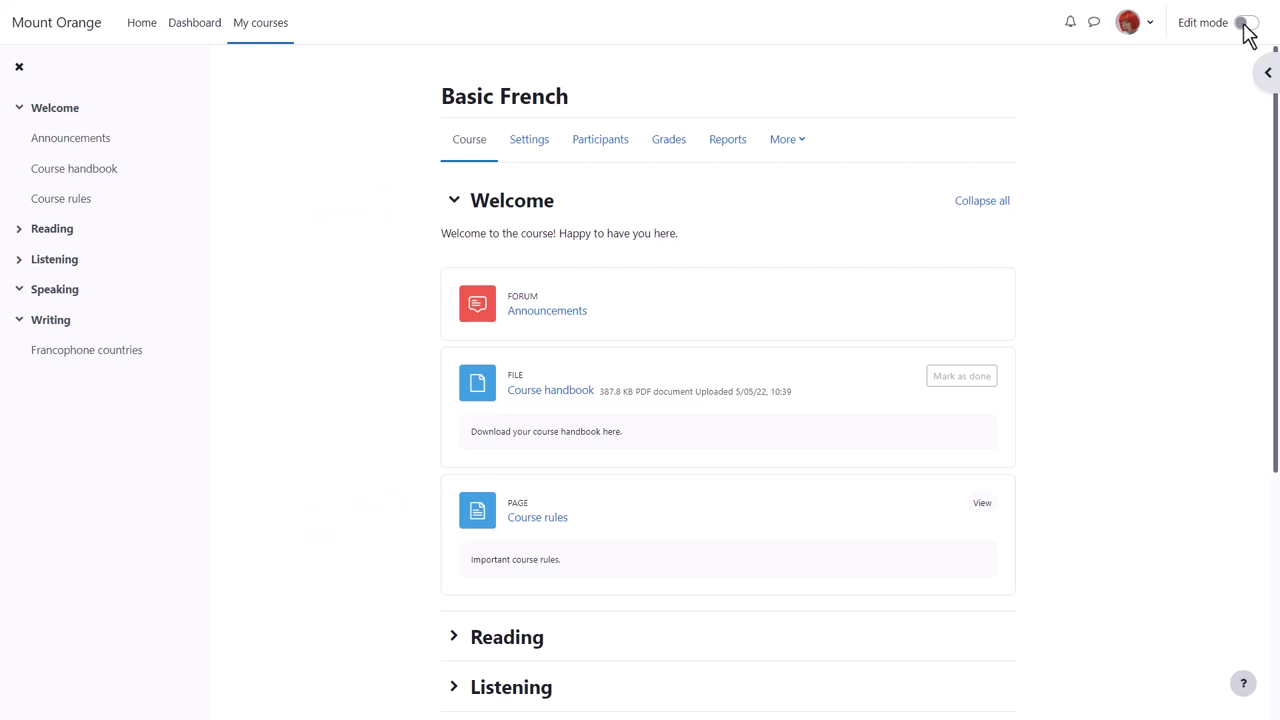
Turn on editing in the Basic French course and start a new Text and media area in the Welcome section
click(1245, 24)
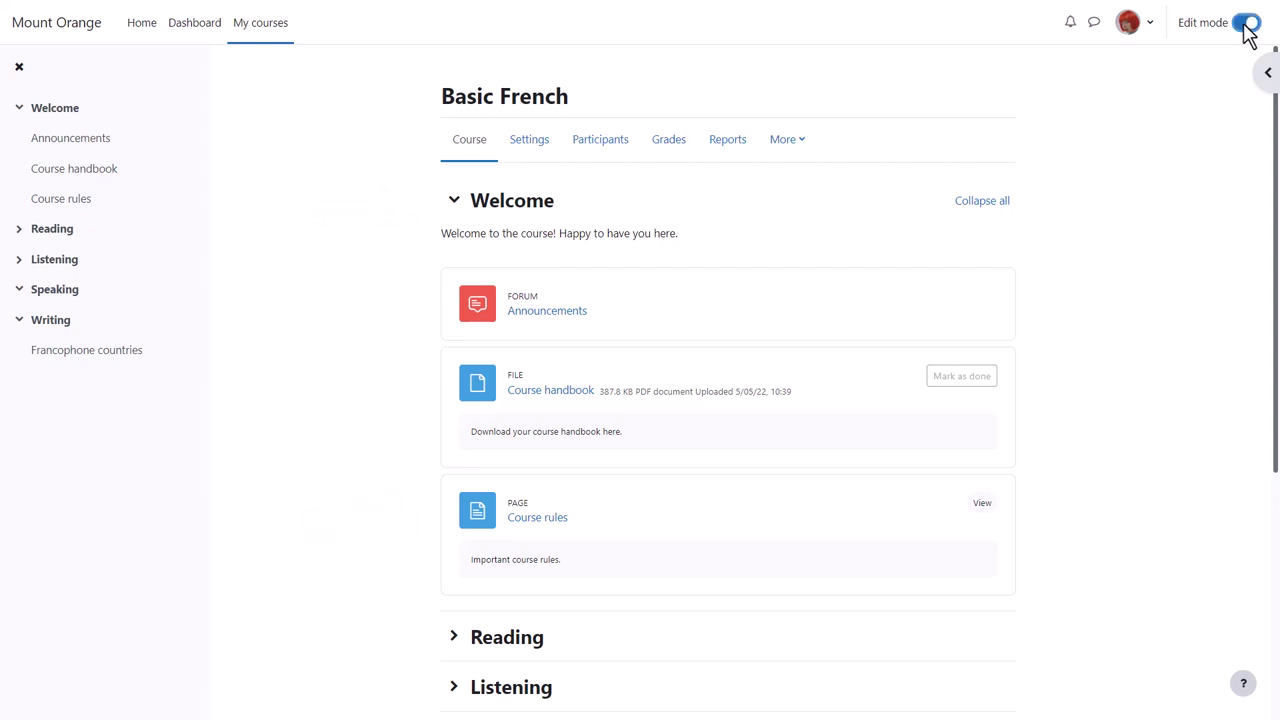
click(812, 652)
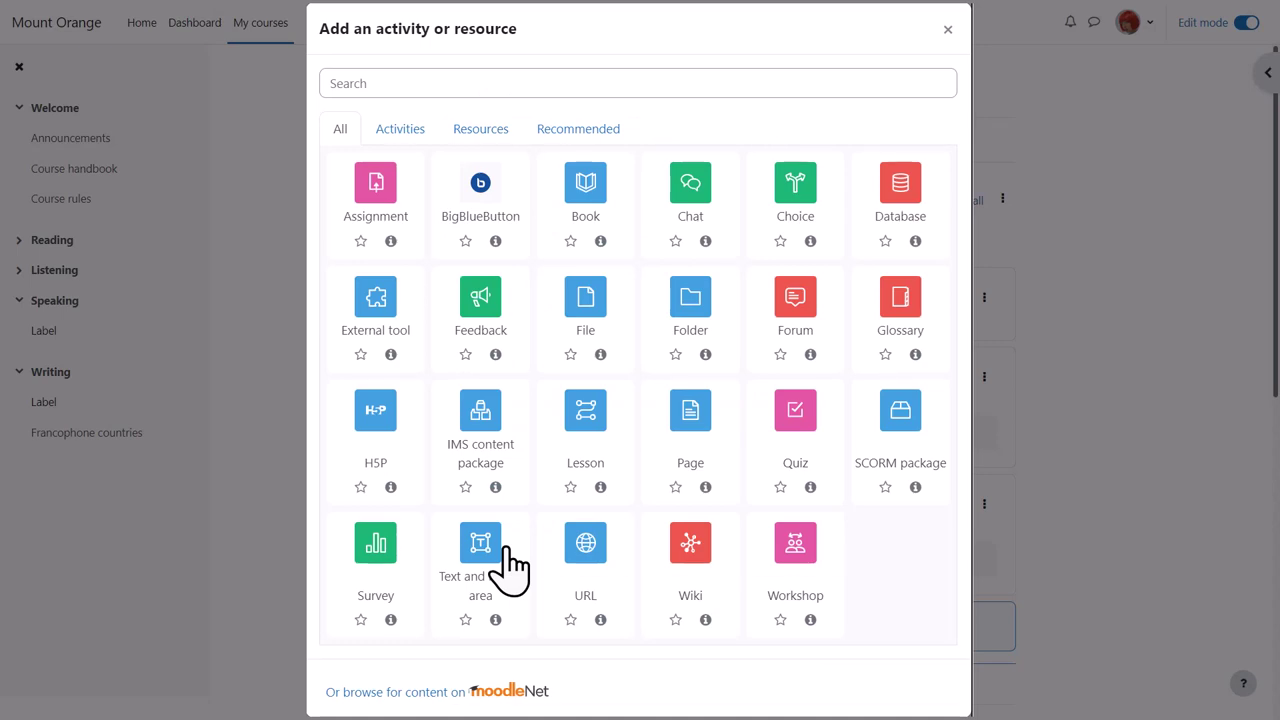
click(480, 550)
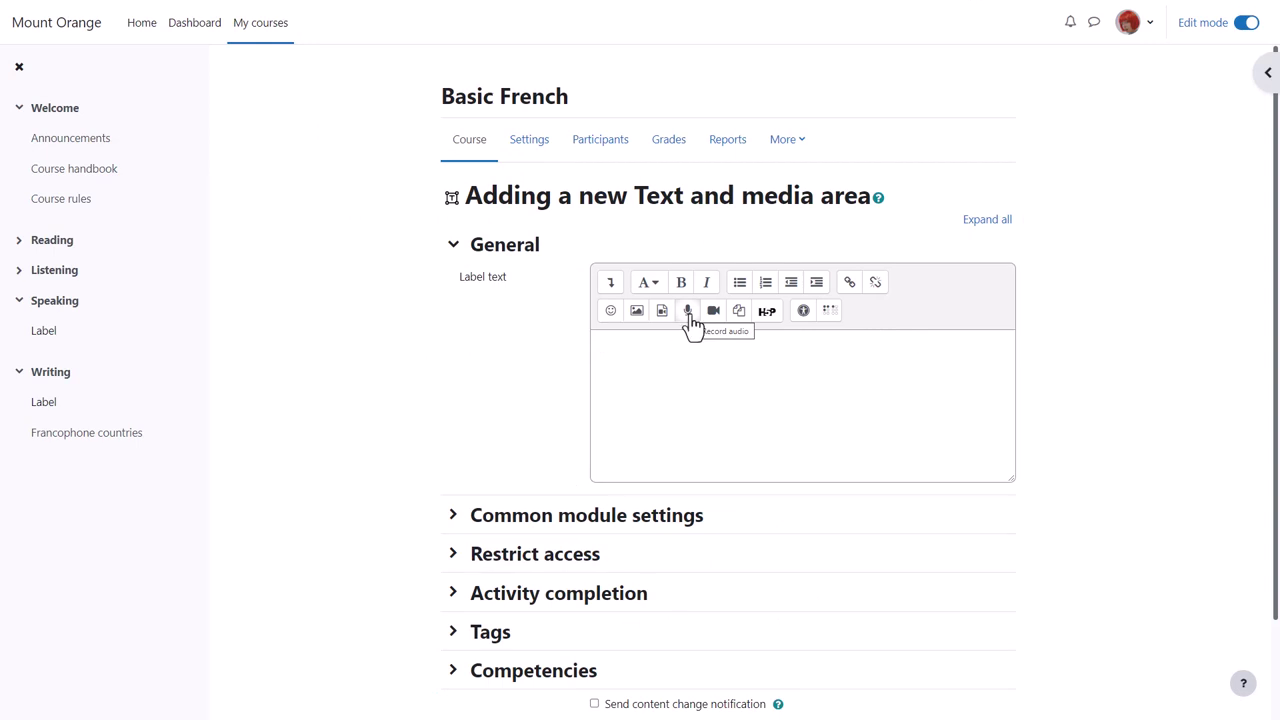
Enter "Course objectives" as the label text of the new media area and select the whole phrase
click(690, 365)
text(Cu)
key(BackSpace)
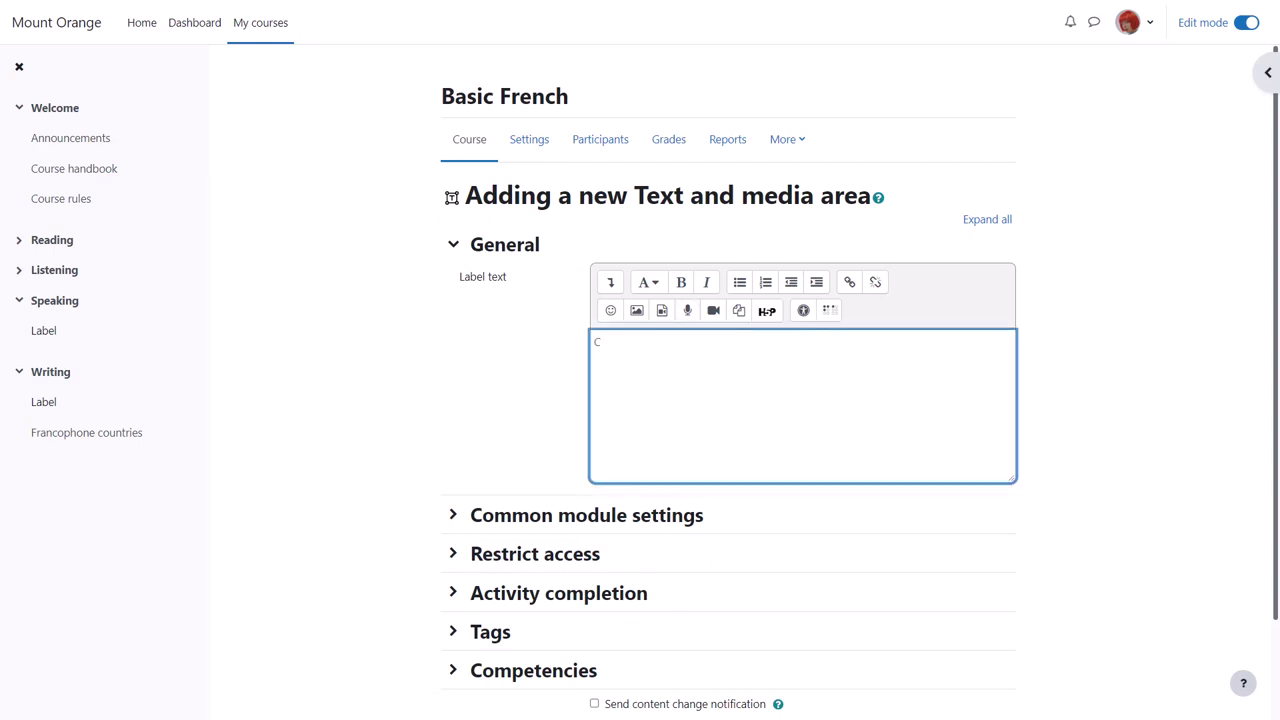
text(ourse objectives)
key(shift+Left)
key(shift+Left)
key(shift+Left)
key(shift+Left)
key(shift+Left)
key(shift+Left)
key(shift+Left)
key(shift+Left)
key(shift+Left)
key(shift+Left)
key(shift+Left)
key(shift+Left)
key(shift+Left)
key(shift+Left)
key(shift+Left)
key(shift+Left)
key(shift+Left)
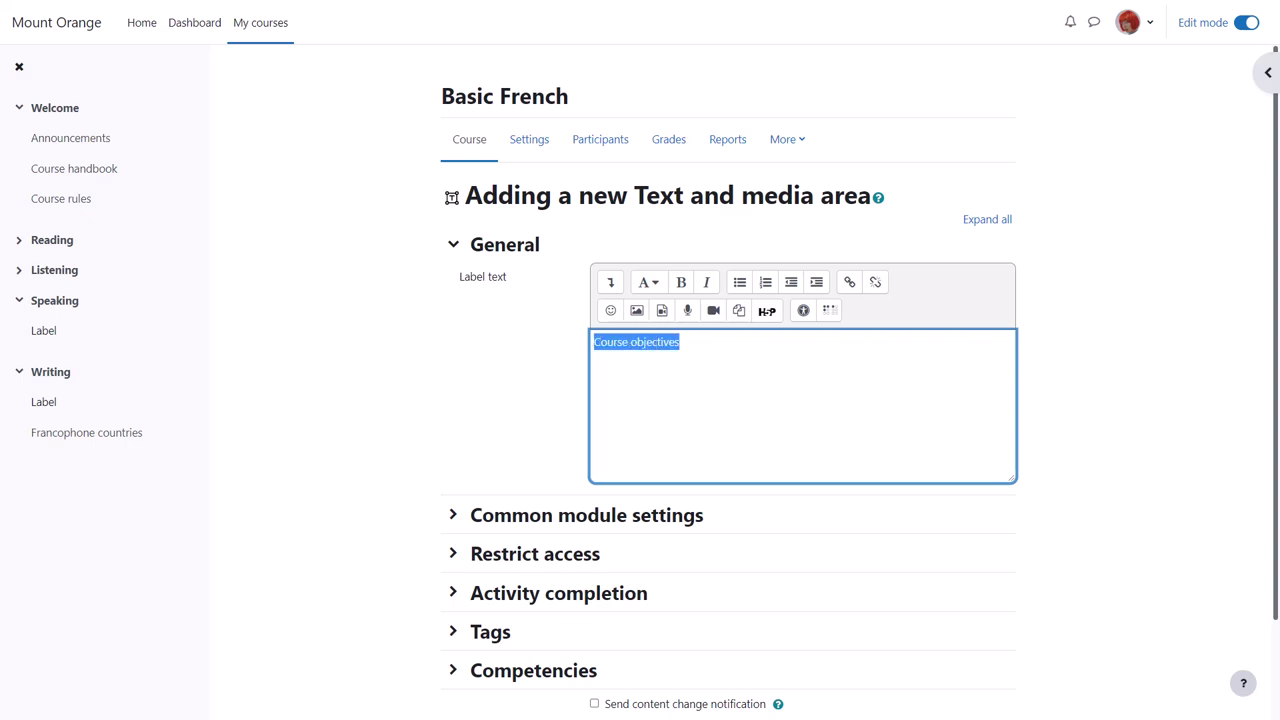
Insert an uploaded audio file into the label text in place of the selection, and save the media area to the course
click(664, 314)
click(557, 320)
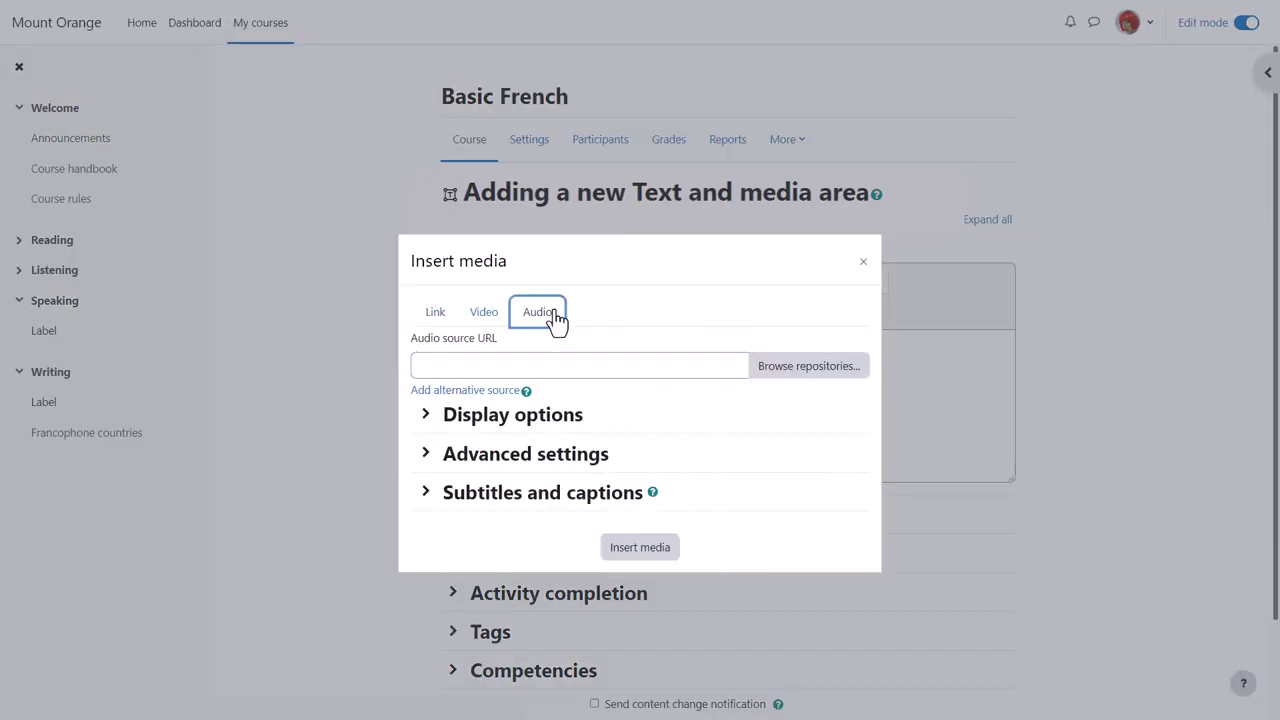
click(771, 366)
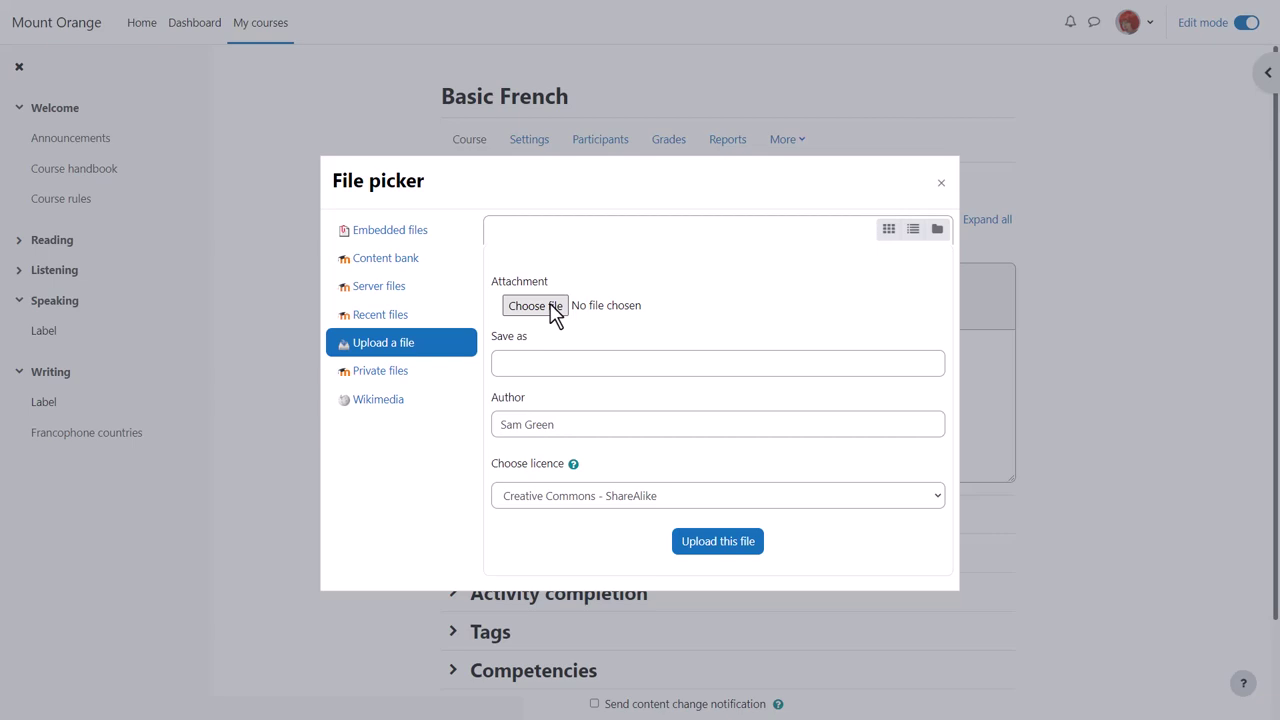
click(554, 310)
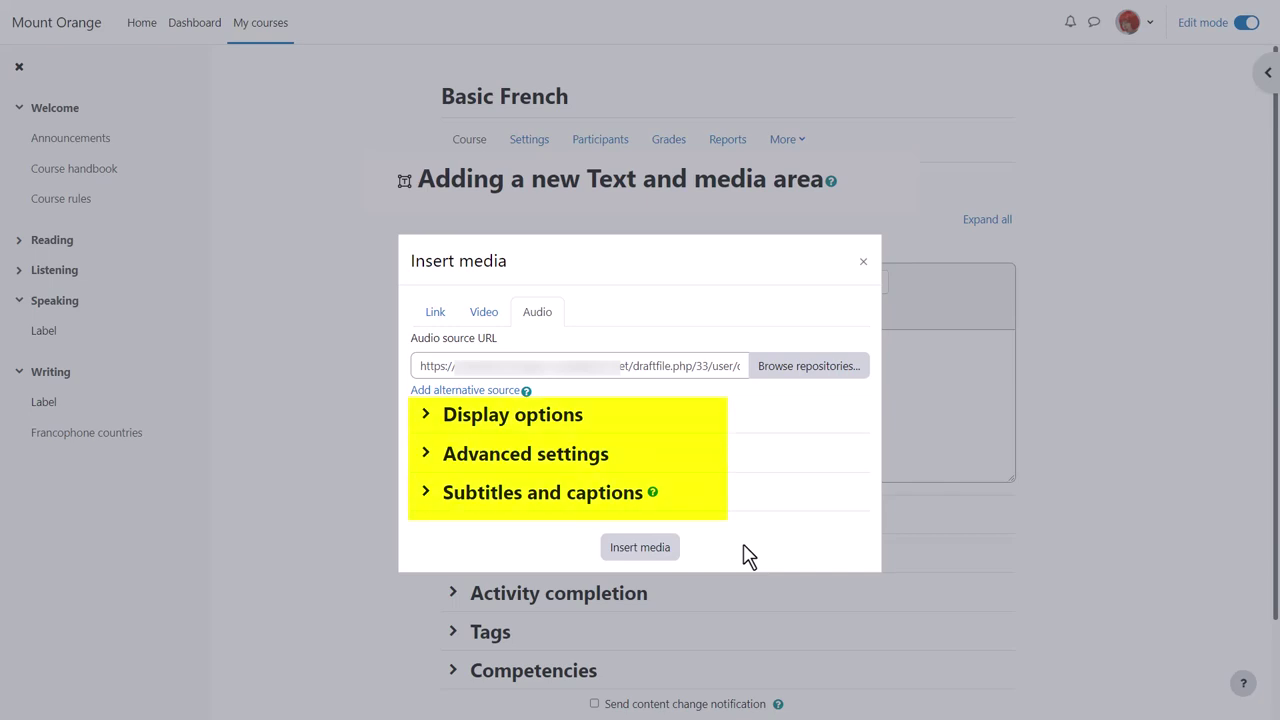
click(640, 548)
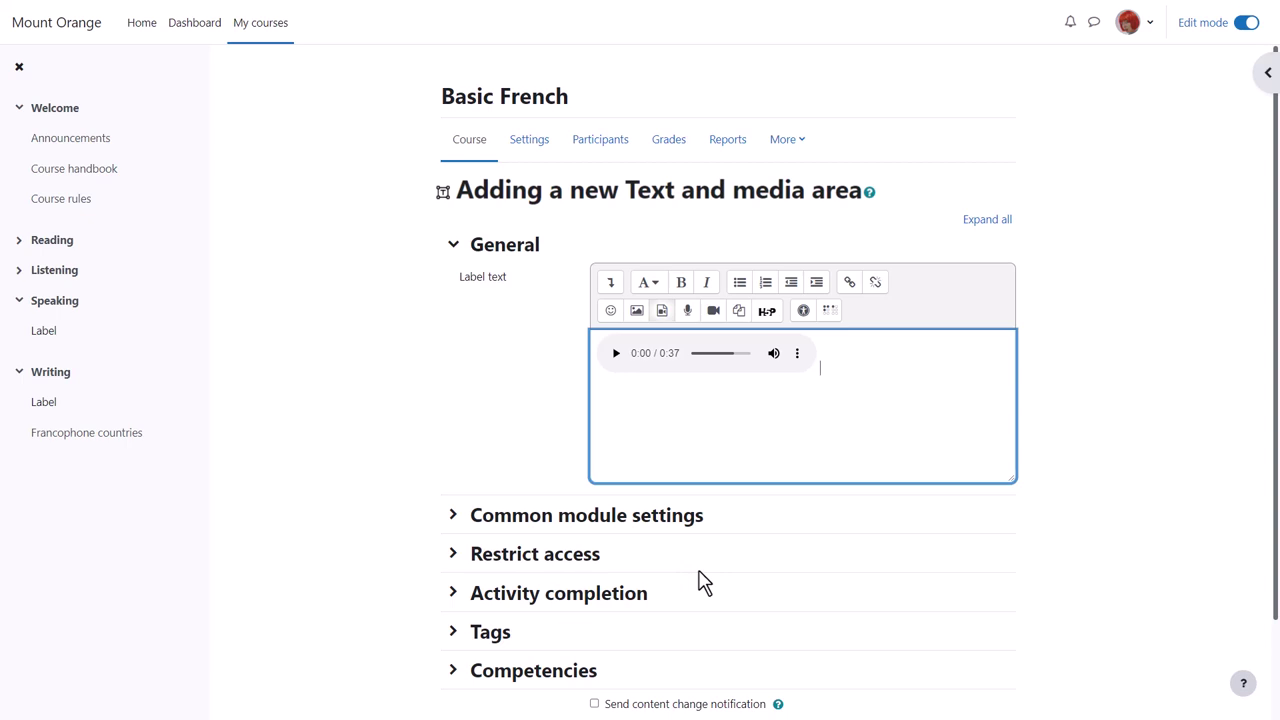
scroll(700, 578, down, 2)
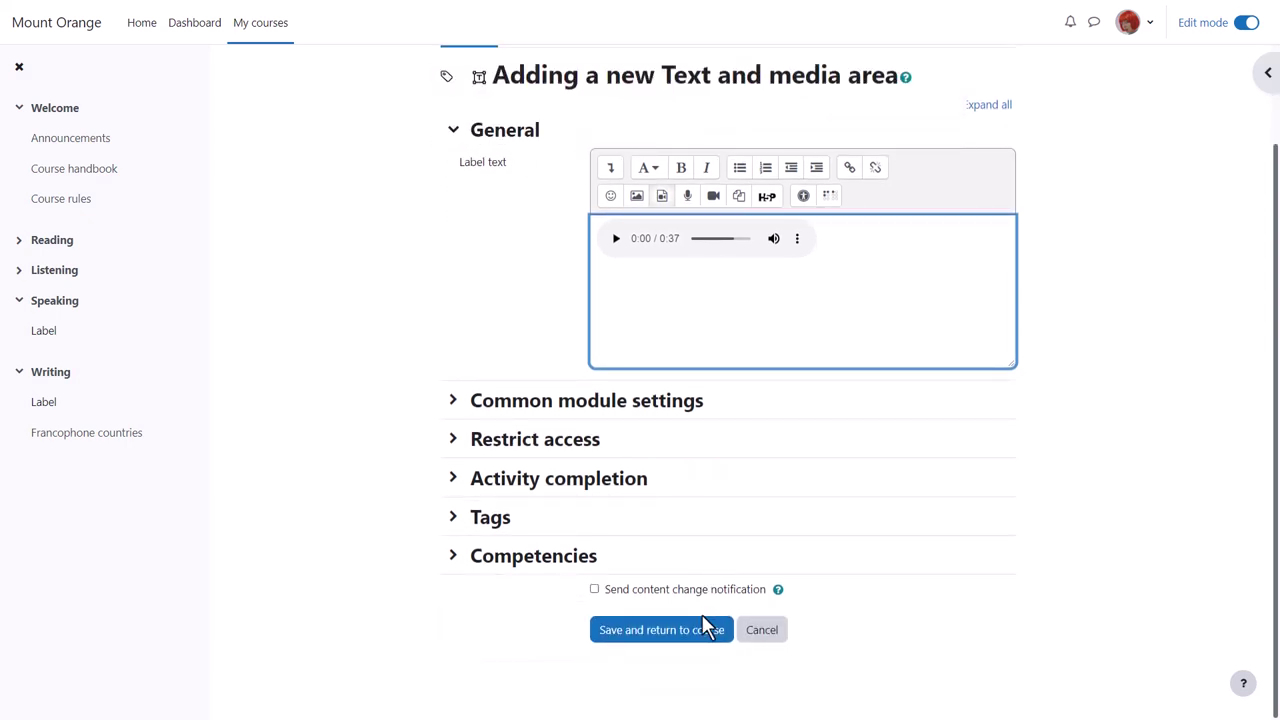
click(660, 629)
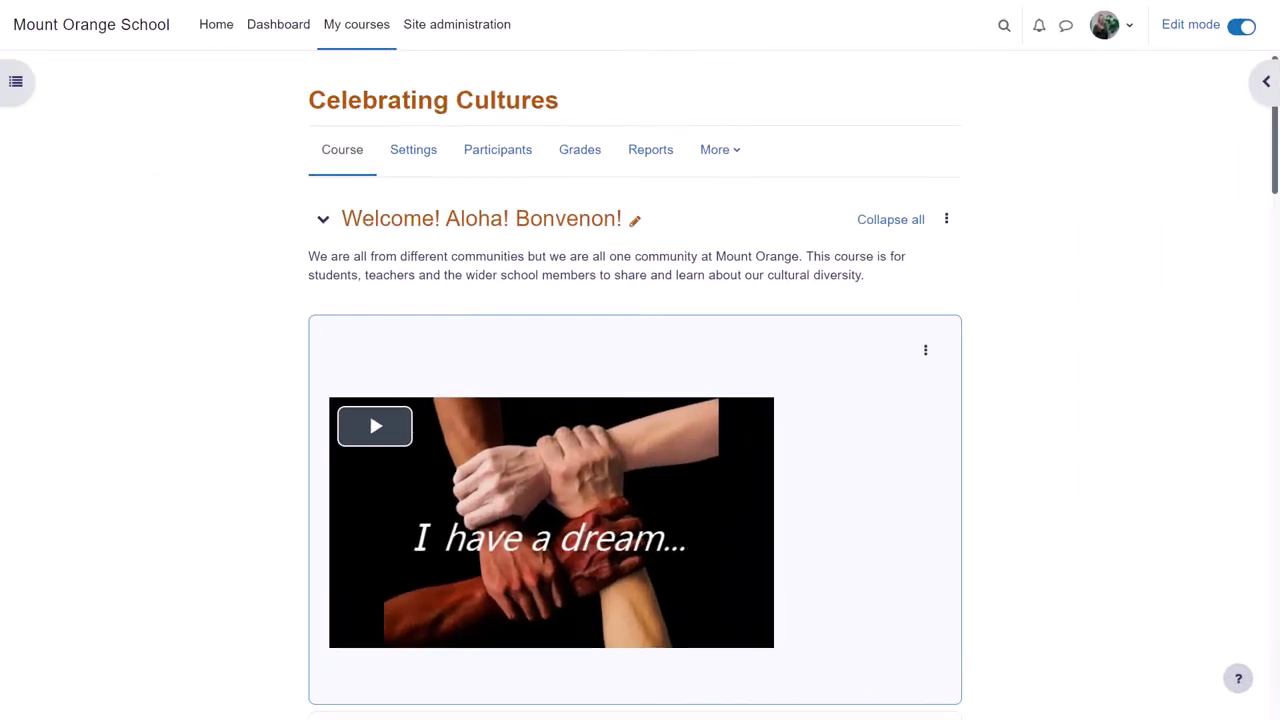
Play the "I have a dream" video in the Celebrating Cultures course and open the settings of its media area
click(369, 411)
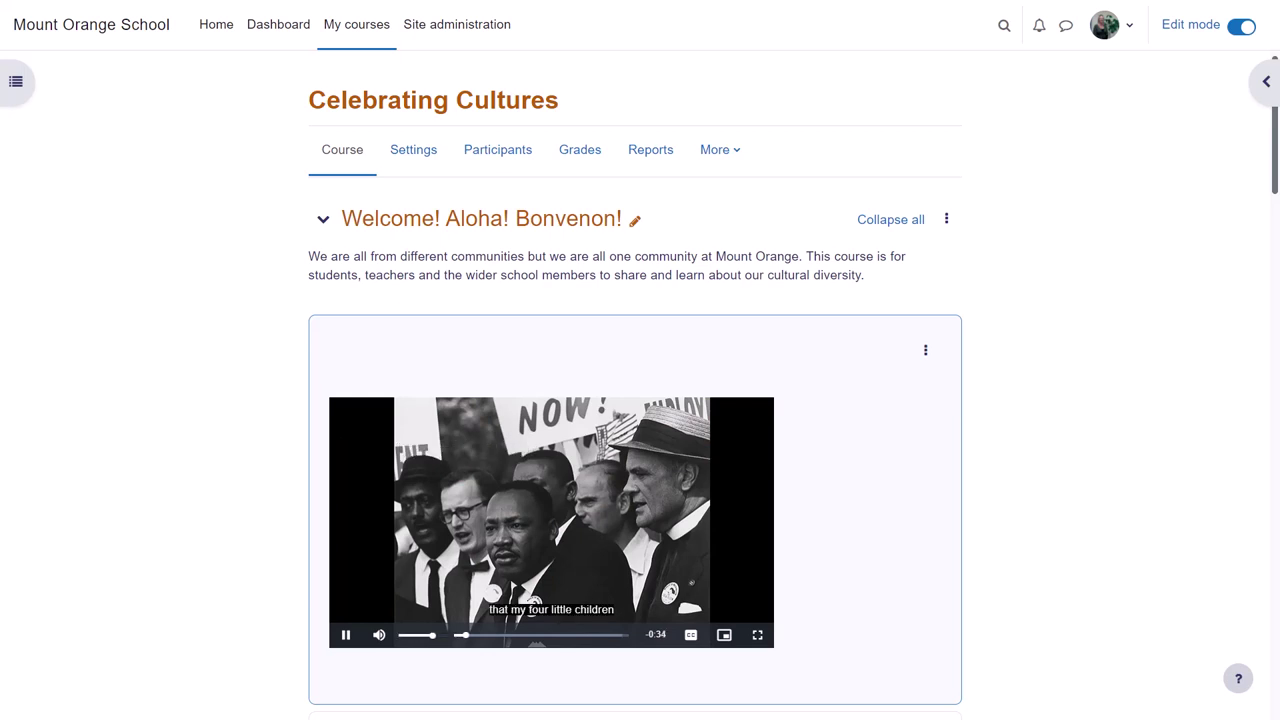
click(927, 355)
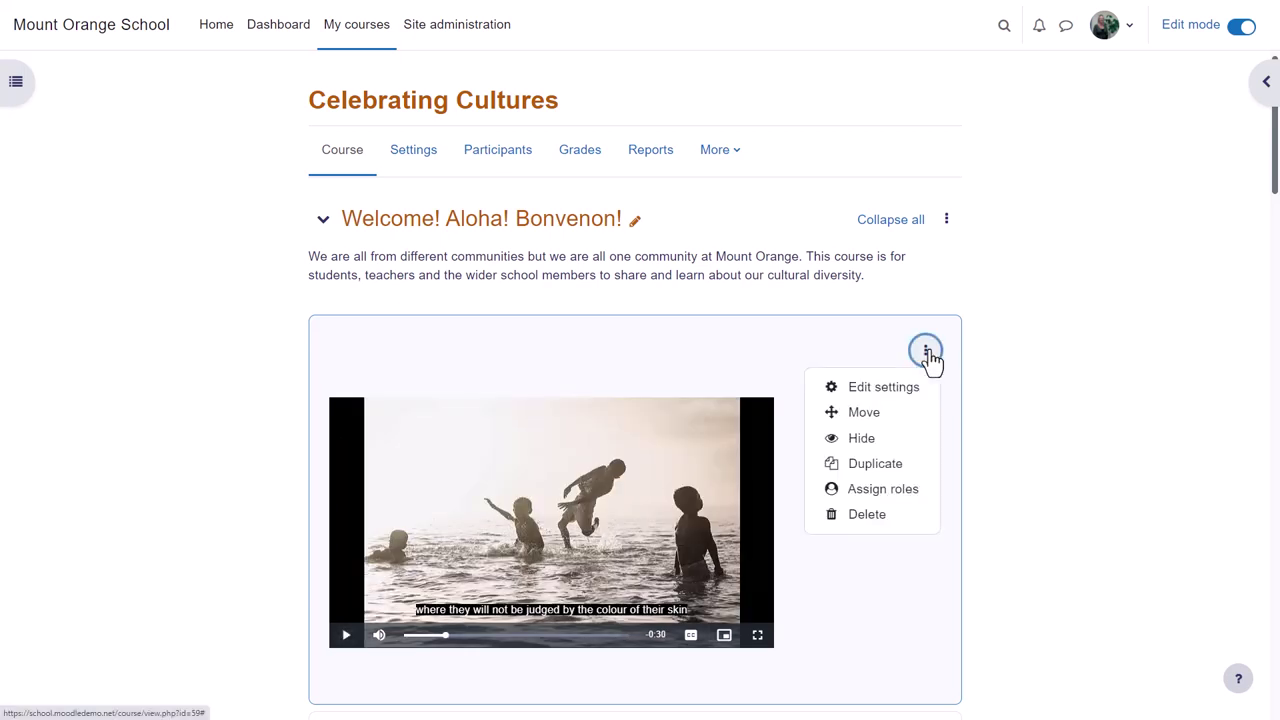
click(903, 386)
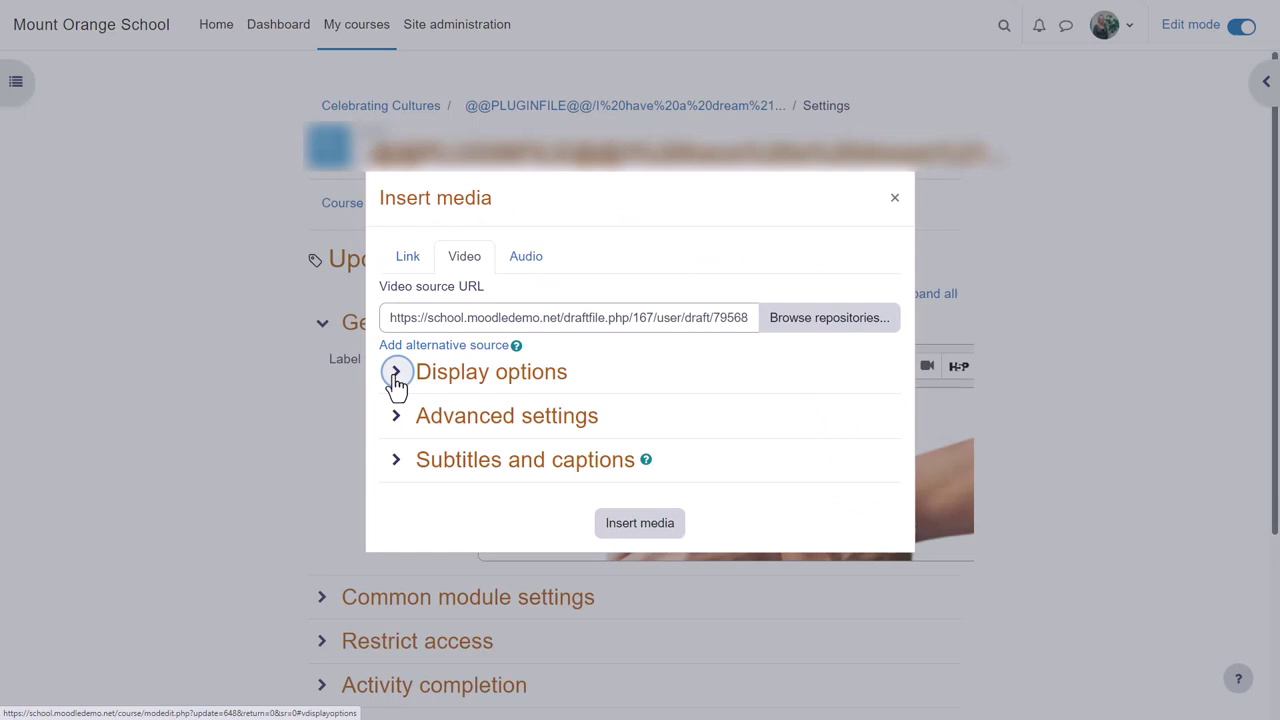
Examine the inserted video's display options, advanced settings, and subtitles and captions
click(396, 375)
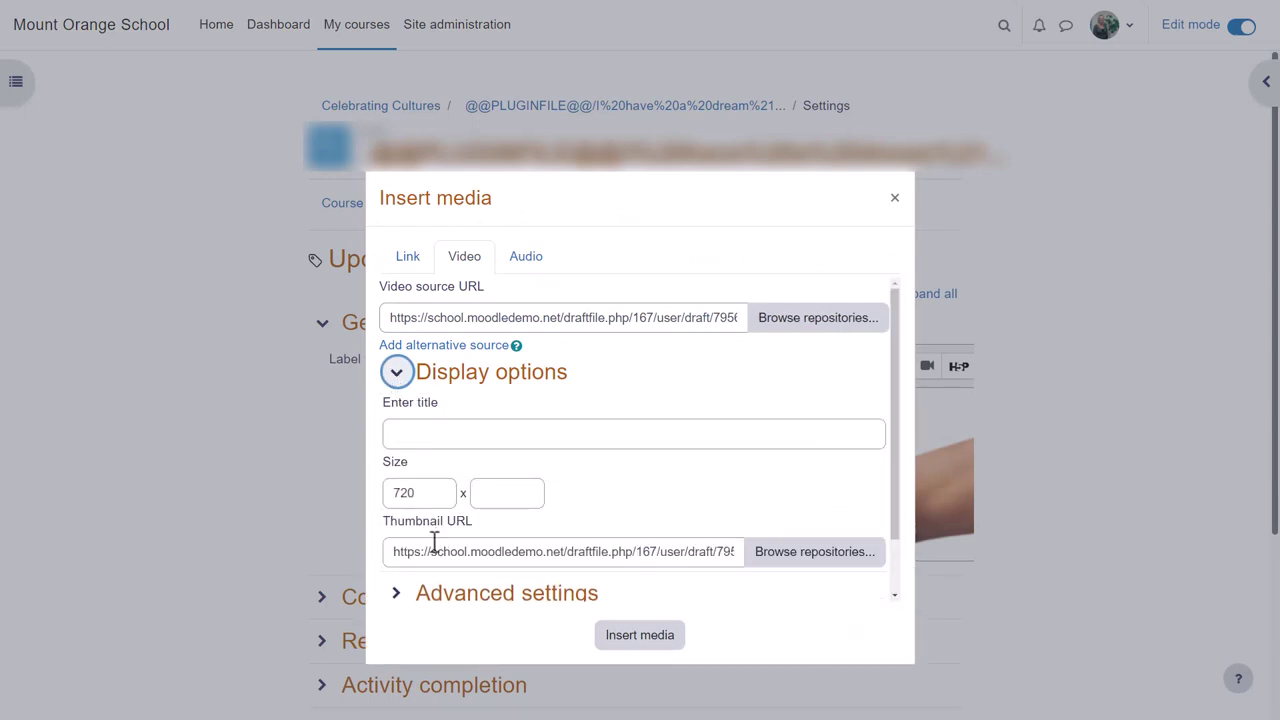
click(396, 382)
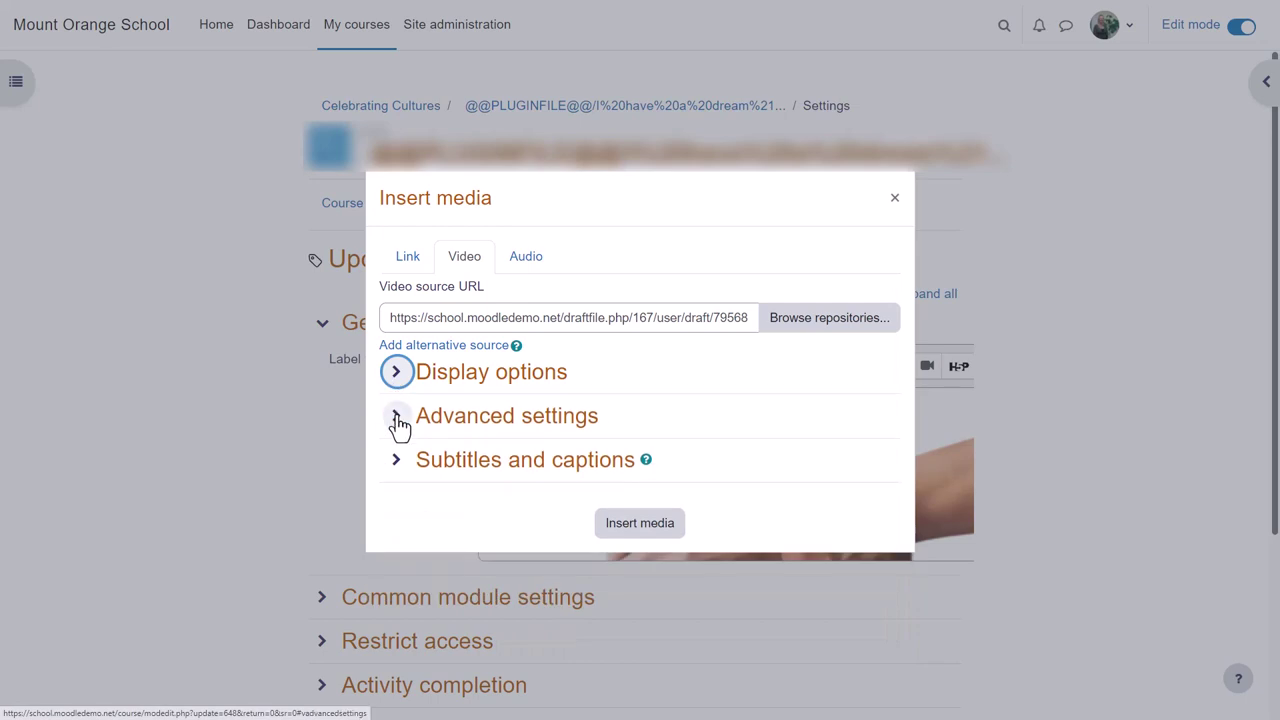
click(397, 418)
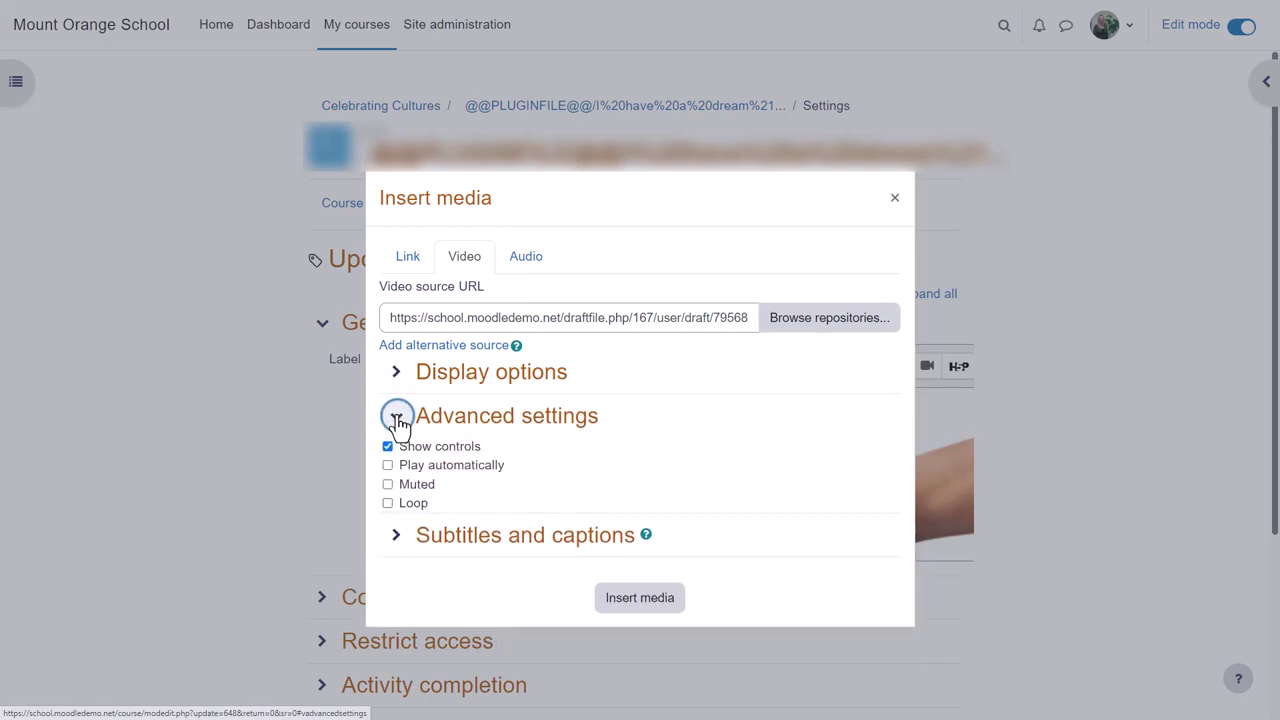
click(397, 418)
click(399, 463)
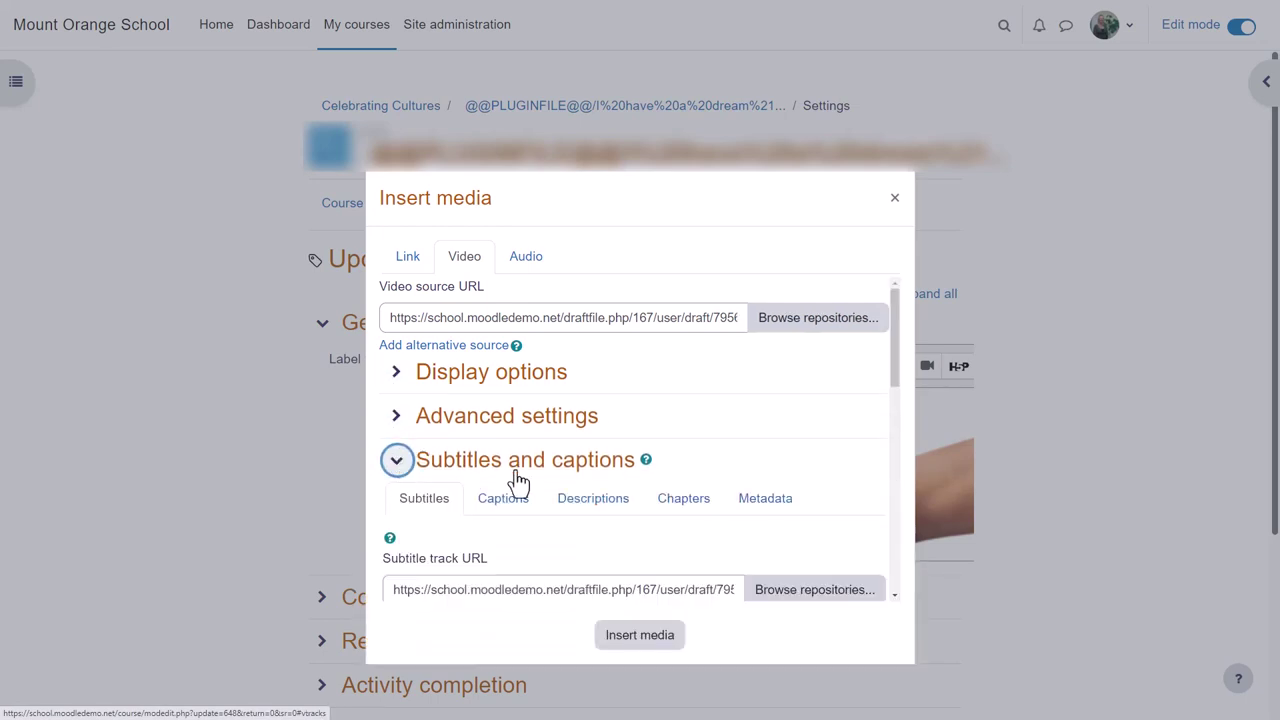
drag(894, 391, 891, 566)
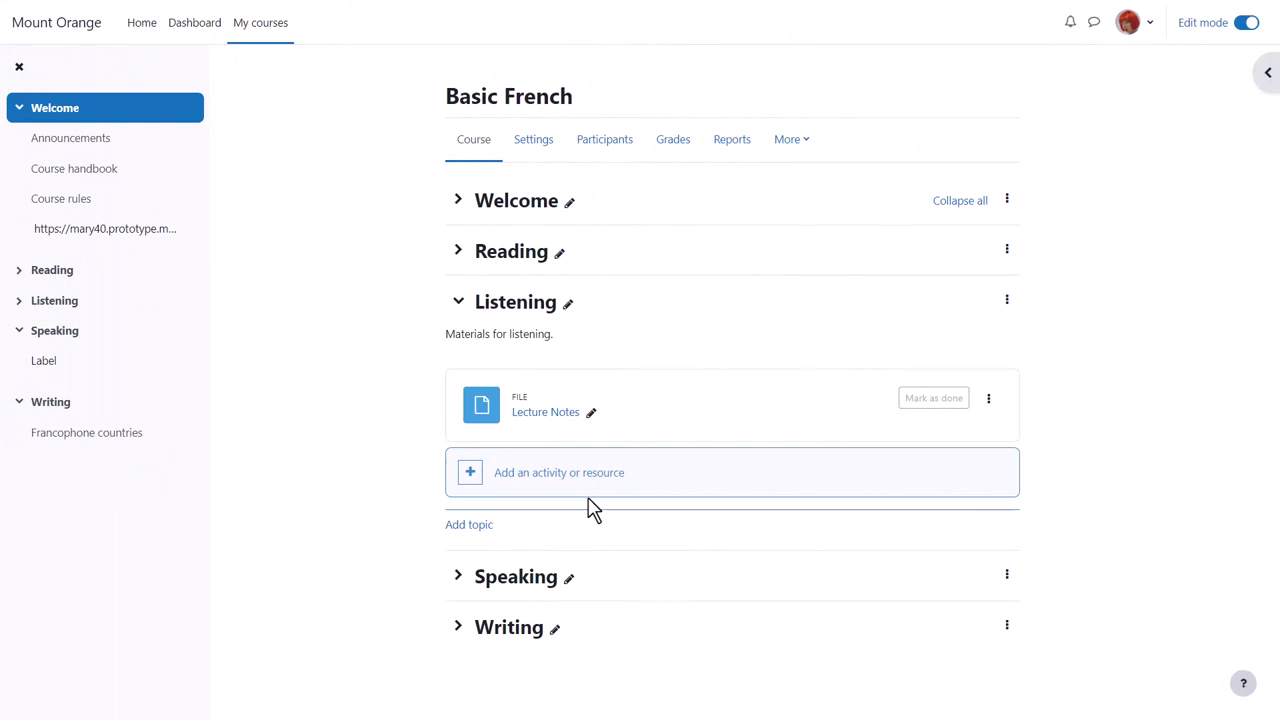
click(588, 494)
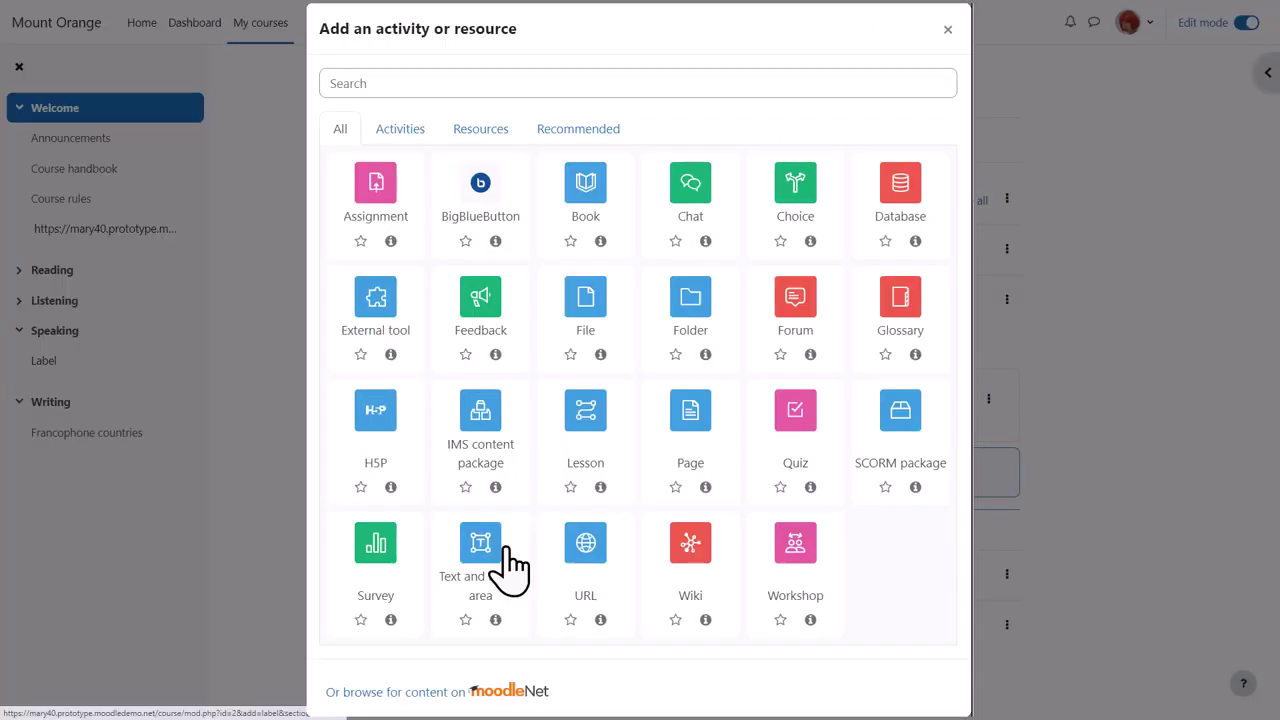
click(480, 548)
text(https://www.youtube.com/watch?v=2mKzlWSEEiI)
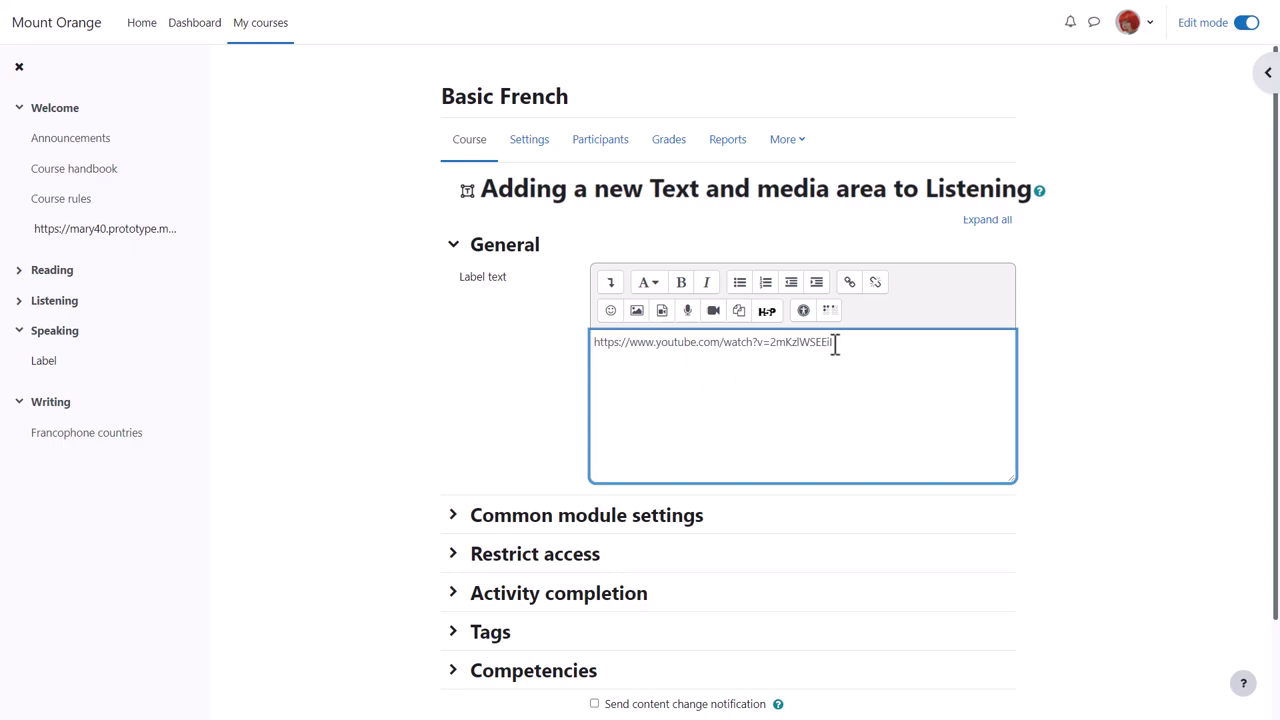
Turn the YouTube address in the label text into a link to the same URL and save the media area to the course
drag(833, 343, 593, 342)
click(846, 285)
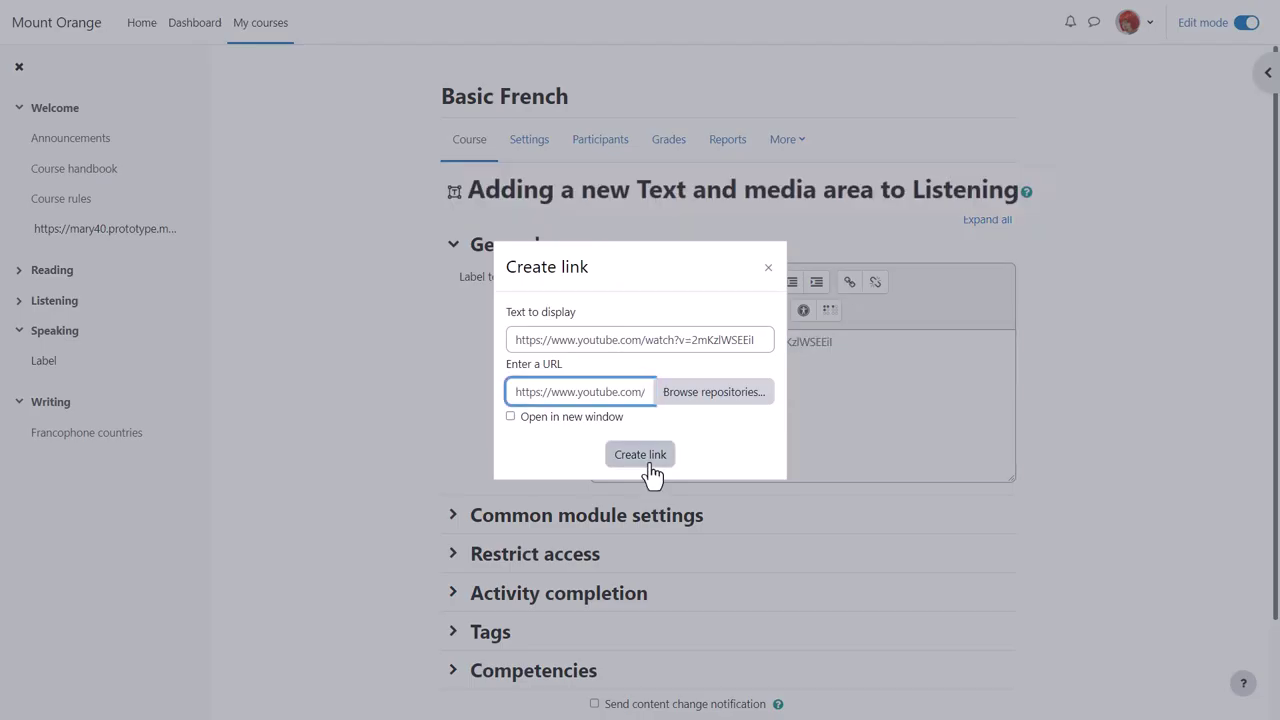
click(640, 455)
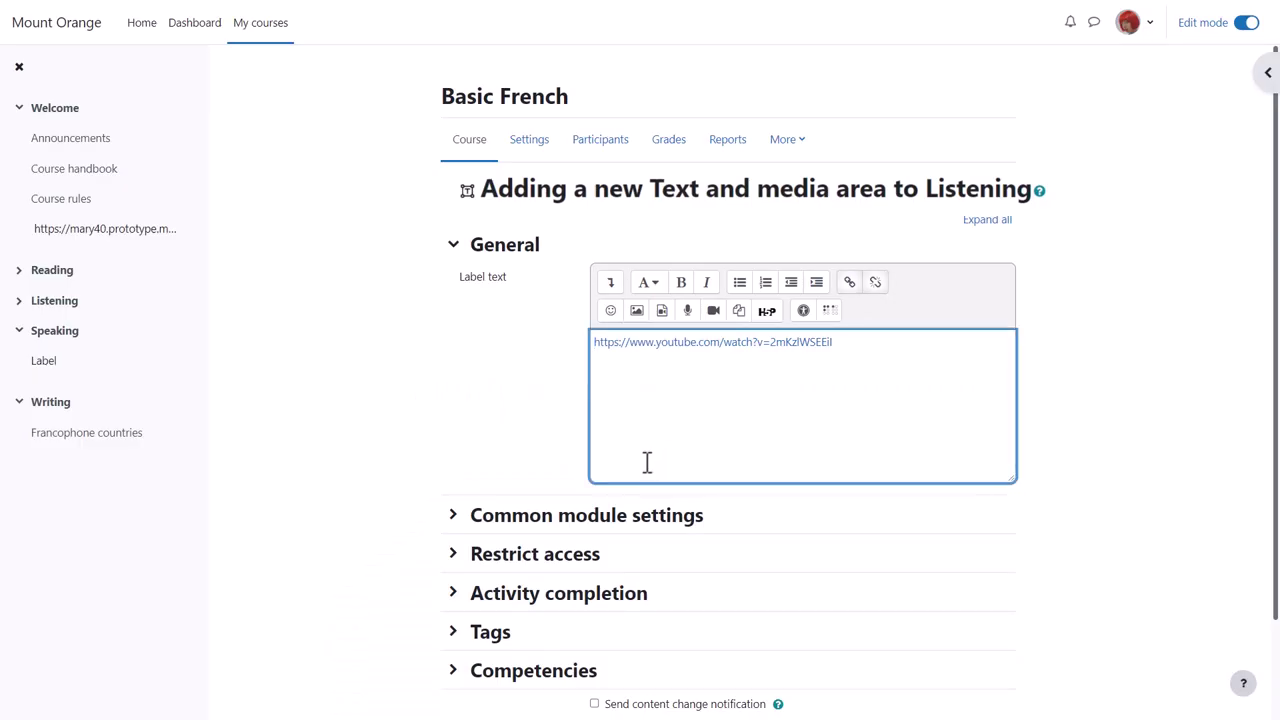
scroll(644, 475, down, 1)
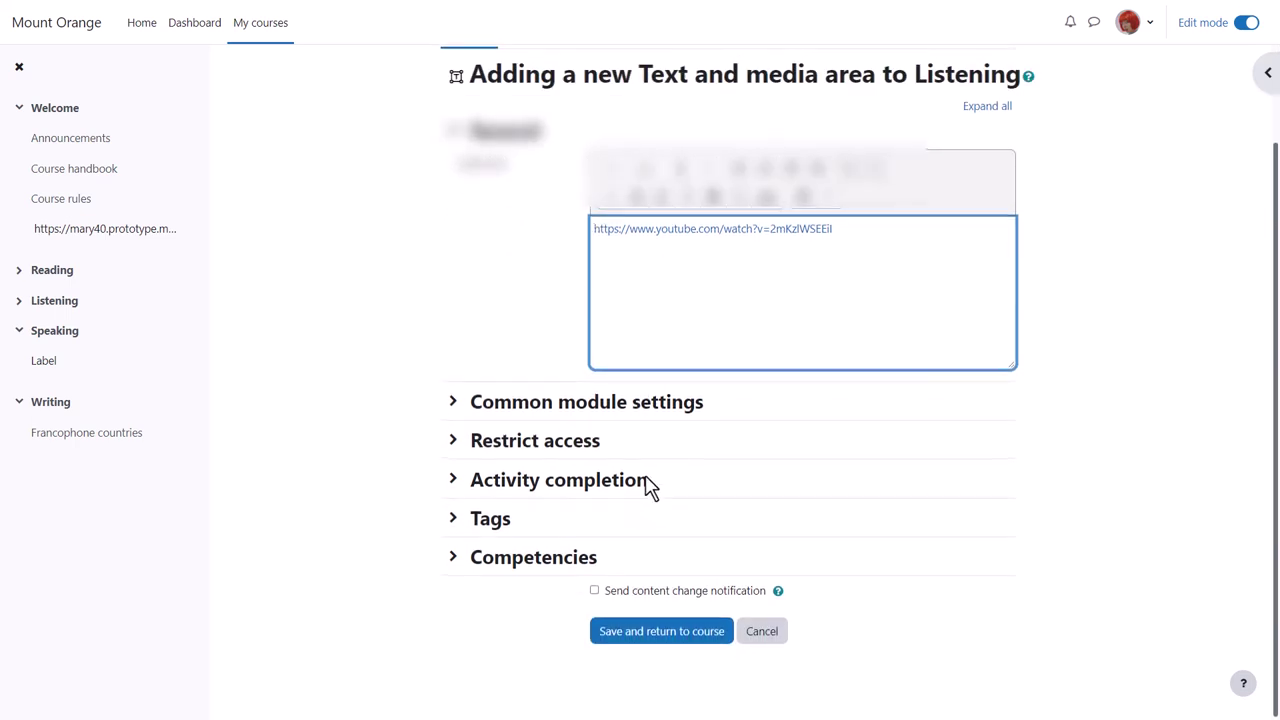
click(659, 646)
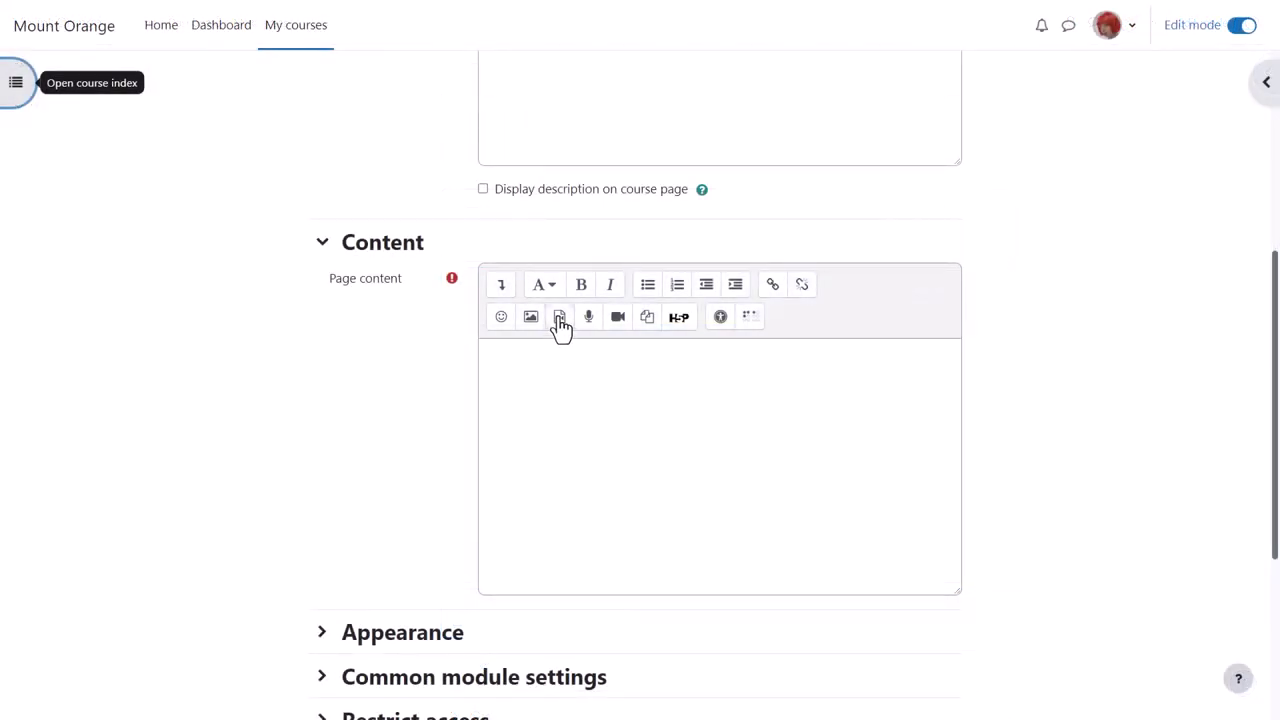
Search the YouTube videos repository for "French alphabet rap", sorted by relevance, as the video source for the page content
click(560, 318)
click(462, 306)
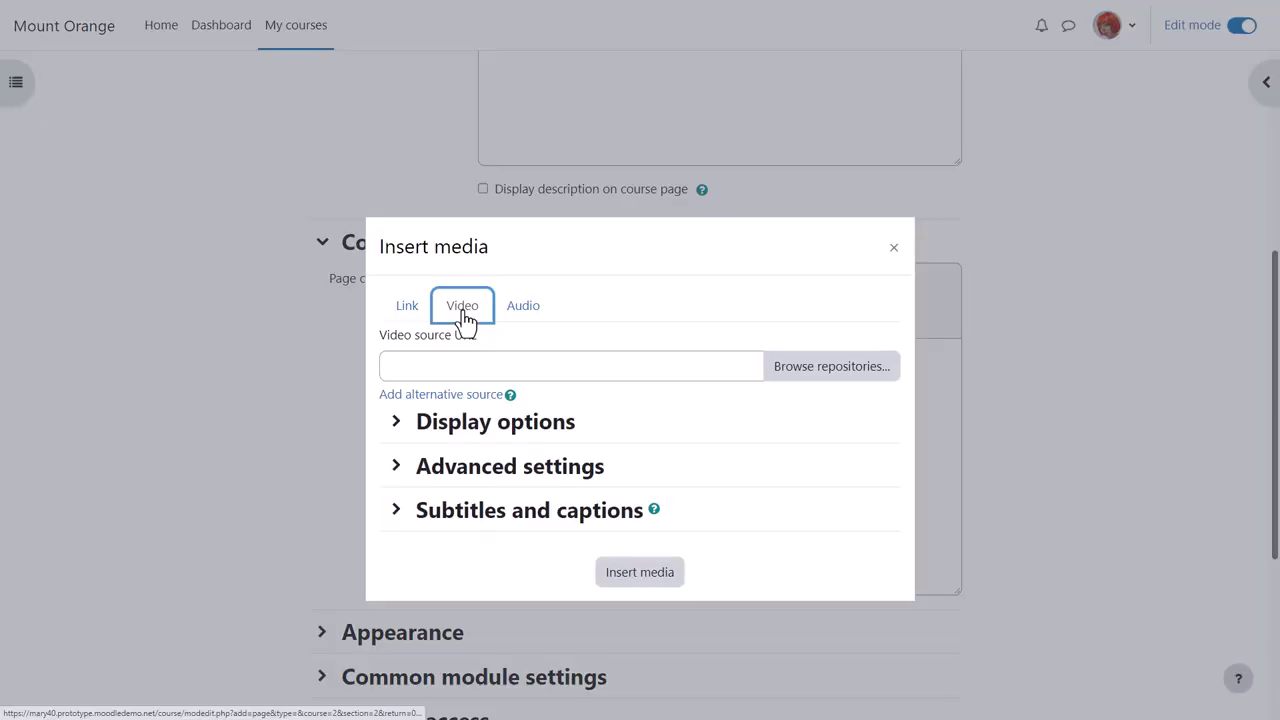
click(803, 376)
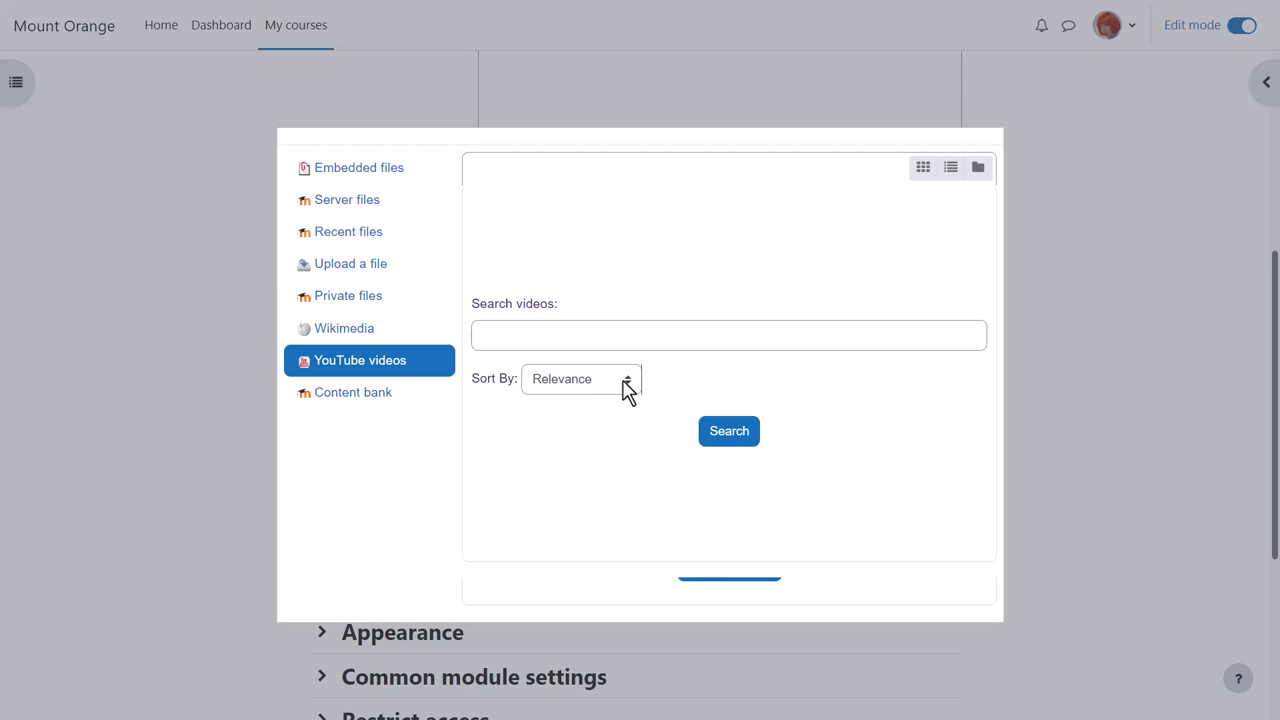
click(627, 385)
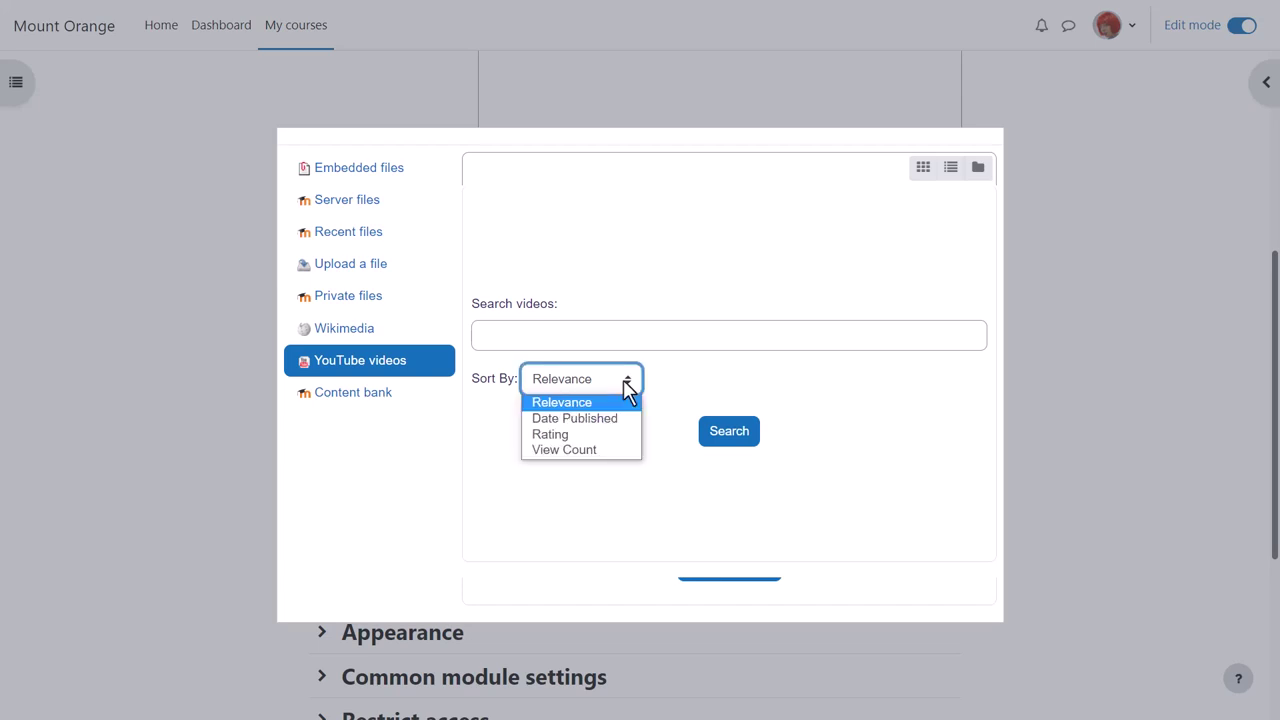
click(663, 391)
click(605, 335)
text(French al)
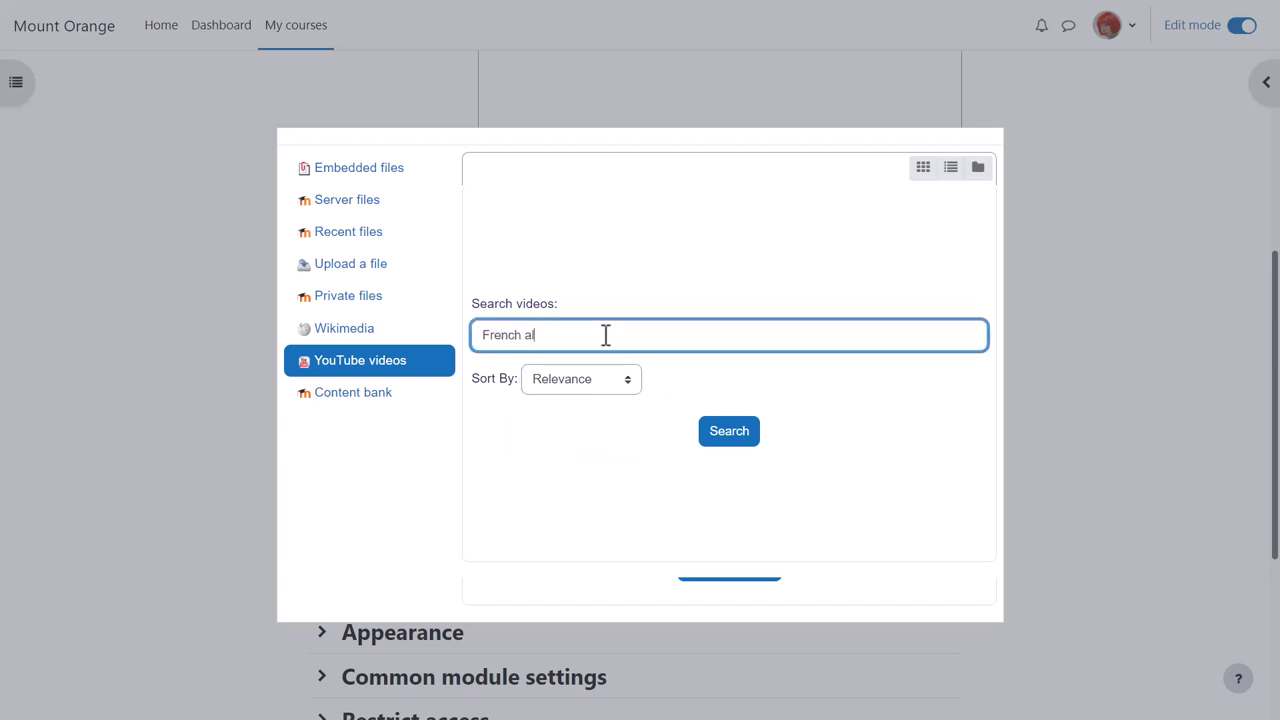
text(phabet rap)
click(729, 434)
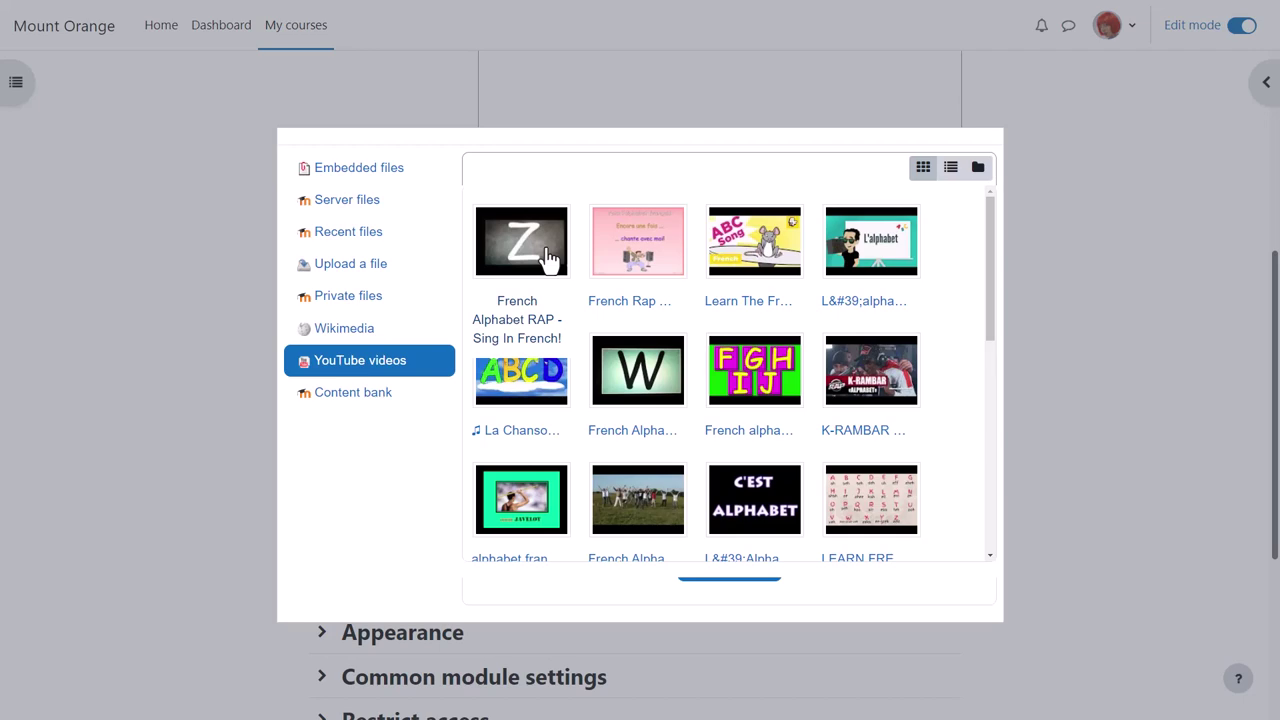
Insert the "French Alphabet RAP - Sing In French!" video into the page content, and save the page to the course and open it
click(549, 258)
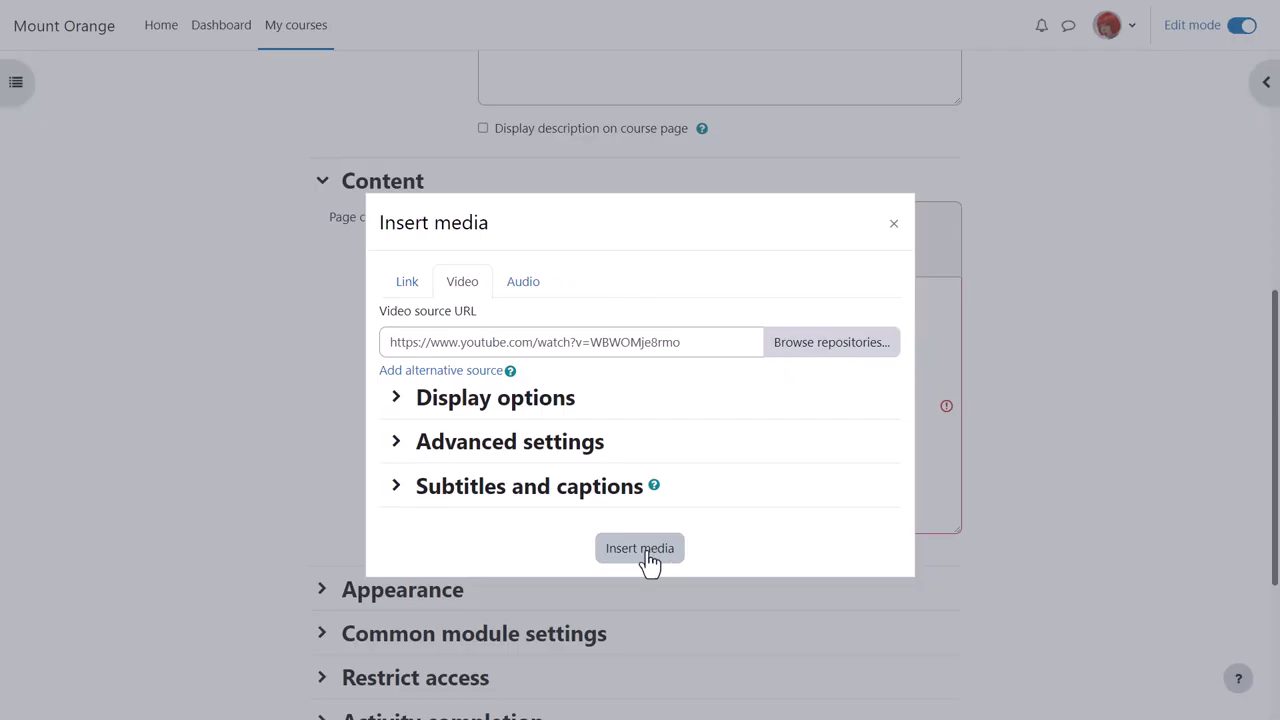
click(645, 552)
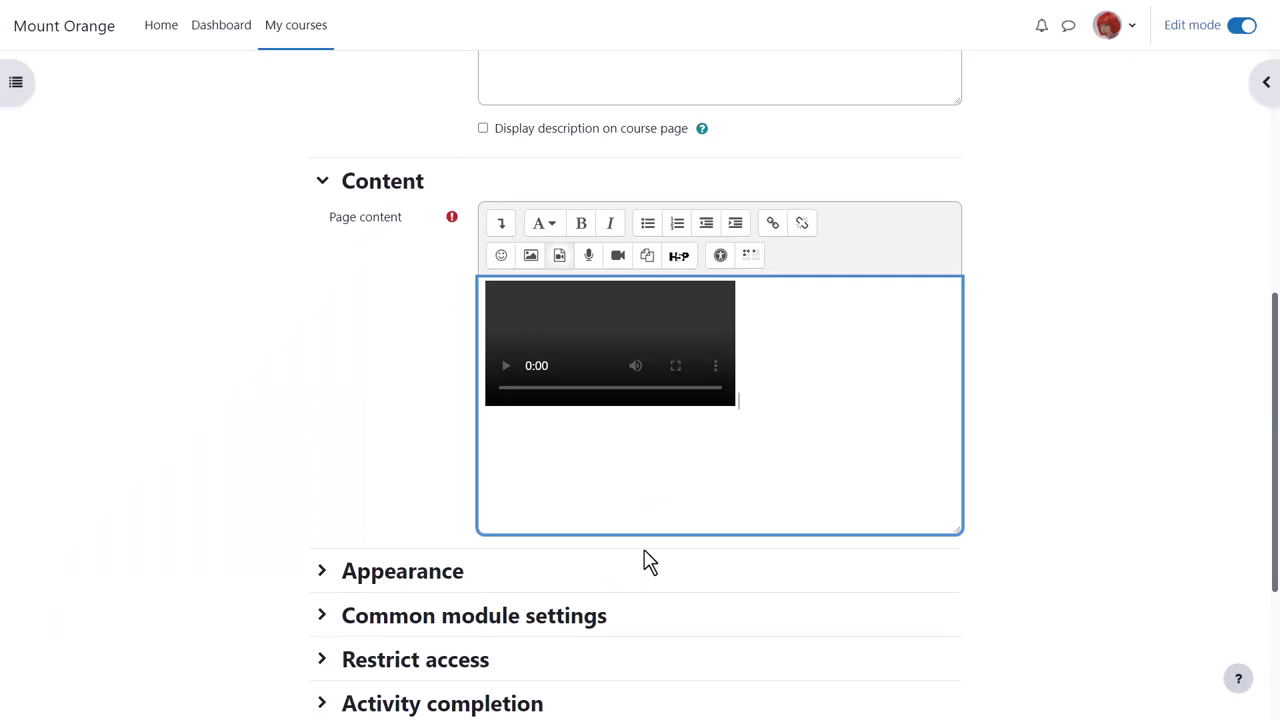
scroll(645, 562, down, 3)
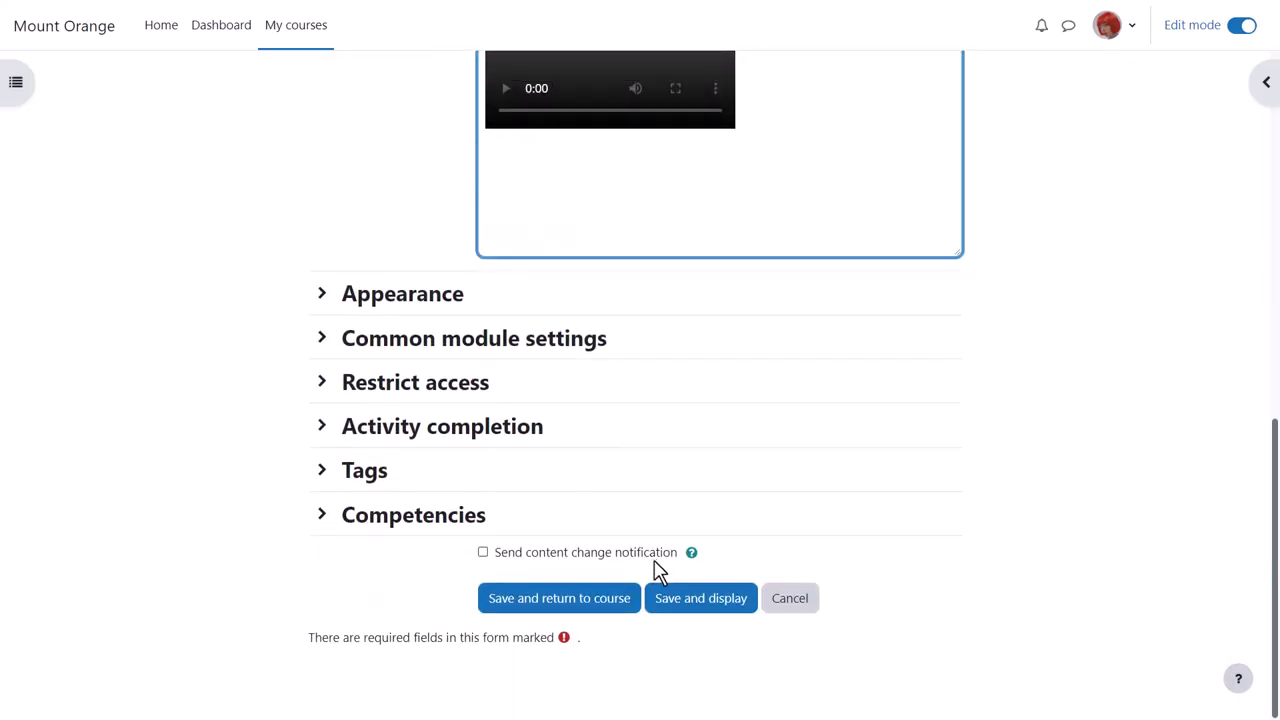
click(620, 600)
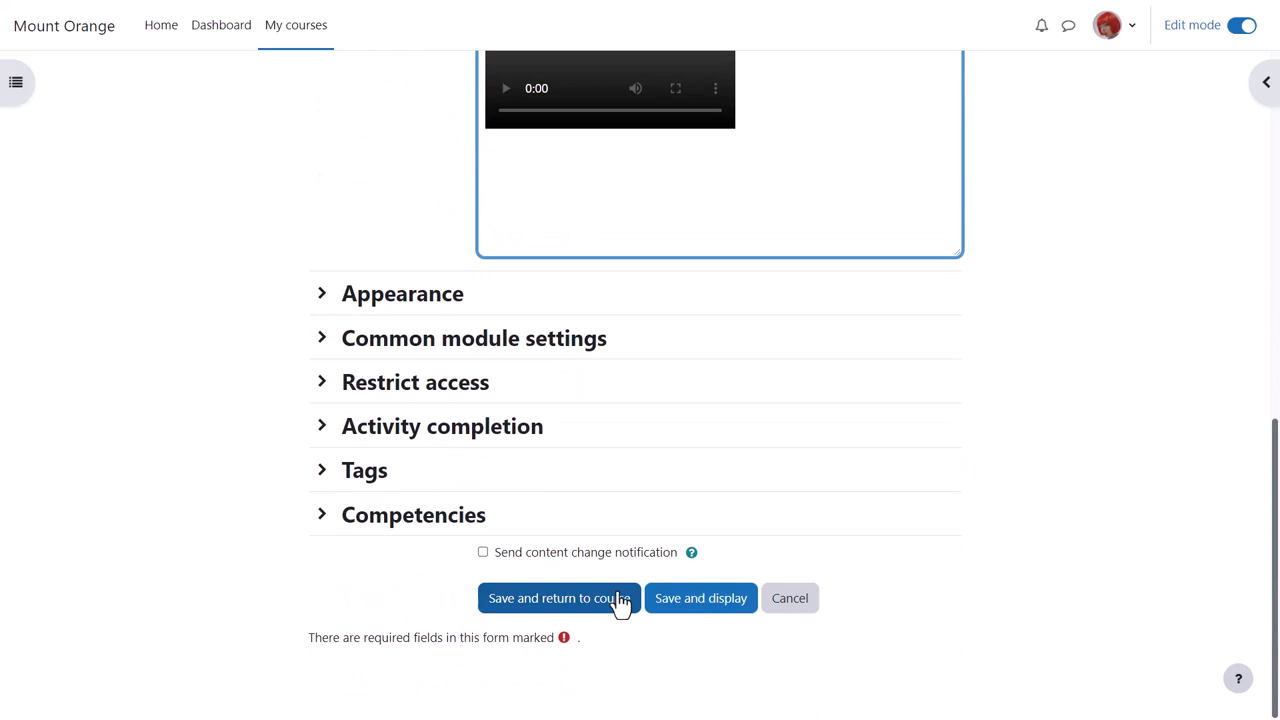
click(489, 378)
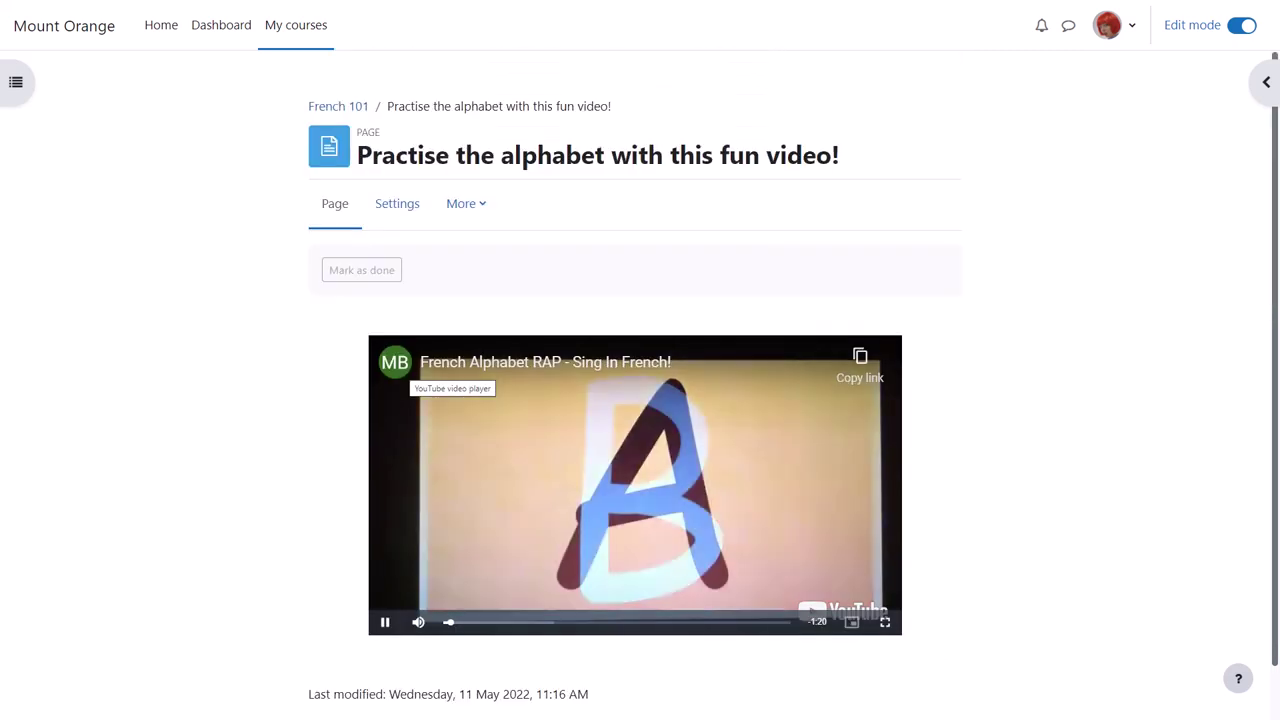